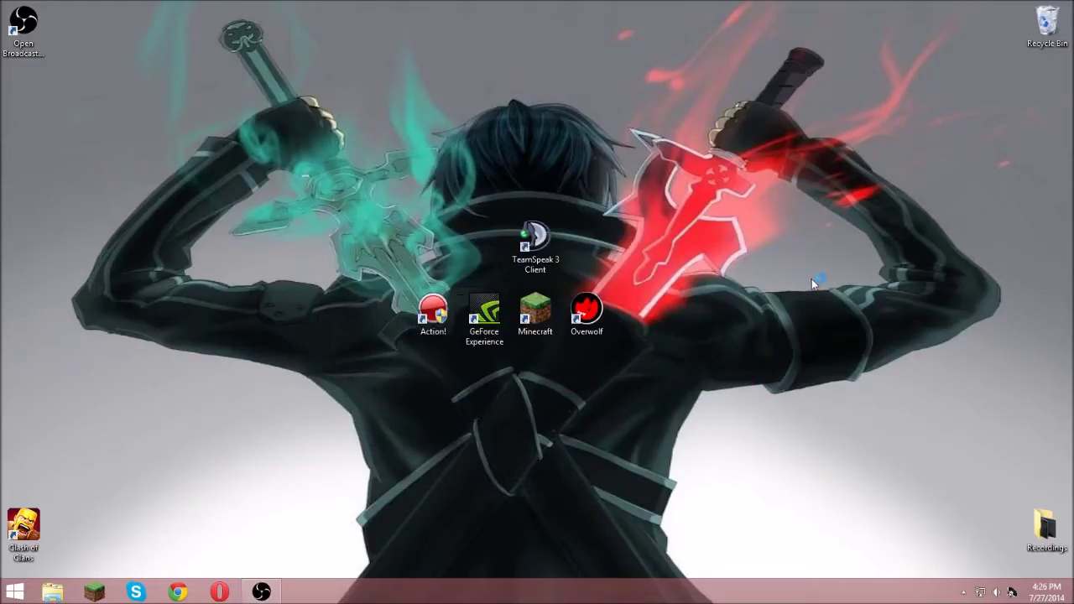
left_click_drag(321, 130, 330, 199)
left_click(792, 443)
left_click(330, 199)
mouse_move(216, 120)
left_mouse_down()
mouse_move(865, 537)
mouse_move(395, 205)
mouse_move(282, 140)
mouse_move(231, 133)
left_mouse_up()
left_click_drag(780, 495, 274, 134)
Switch to Opera in a maximized window and go to the Downloads page of optifine.net.
left_click(231, 592)
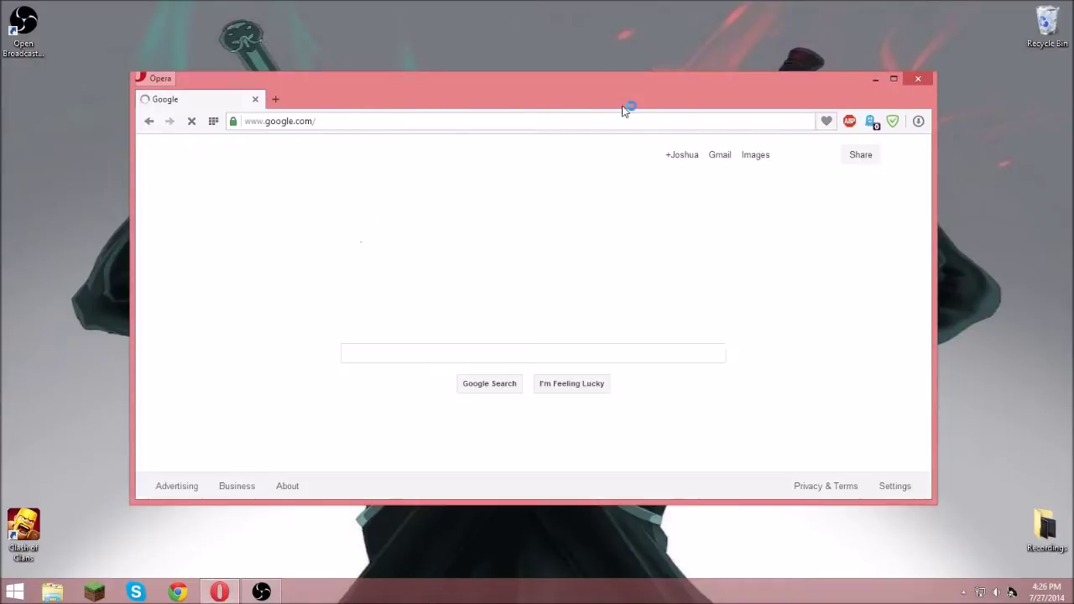
double_click(614, 76)
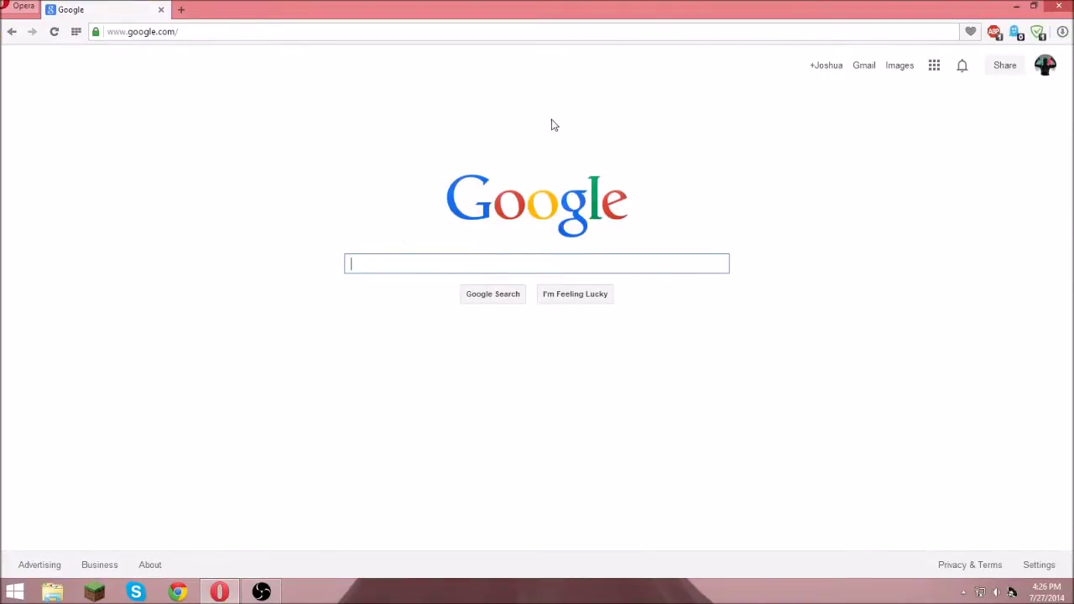
left_click(335, 31)
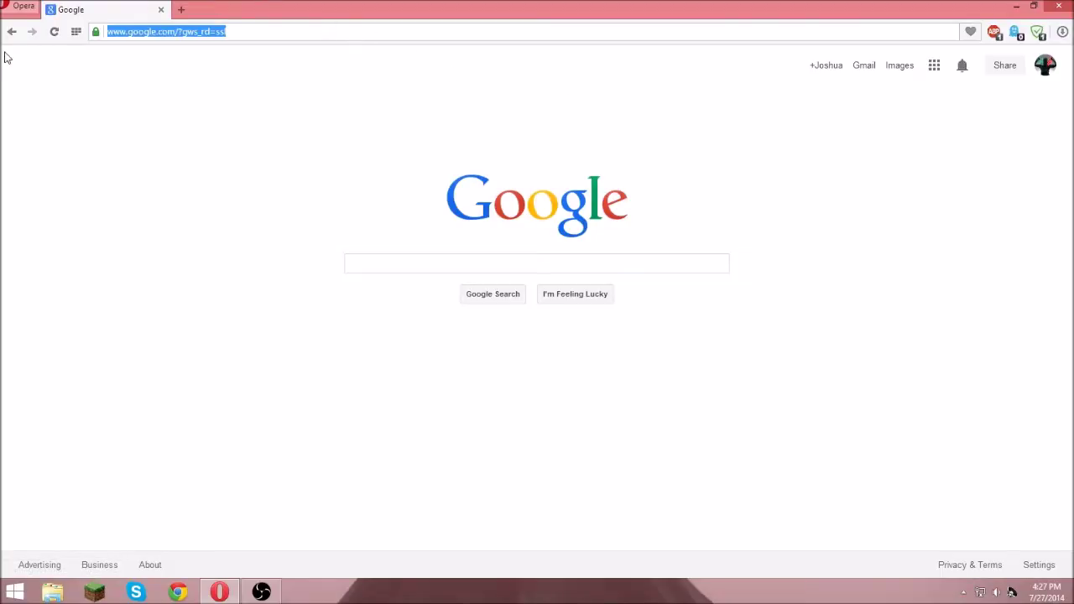
key("BackSpace")
type("optif")
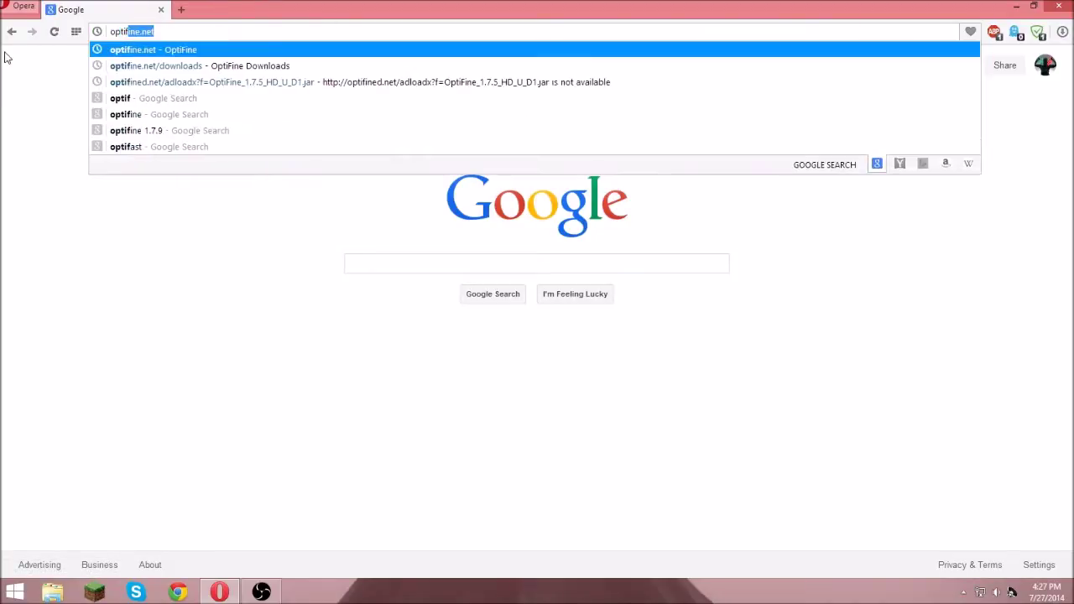
type("ine.net")
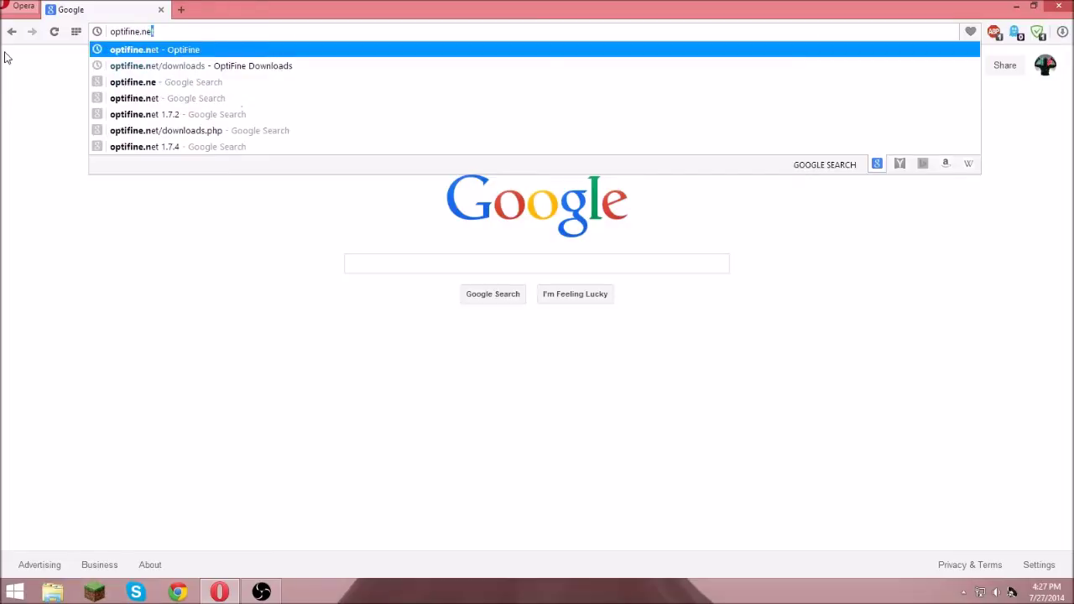
key("Return")
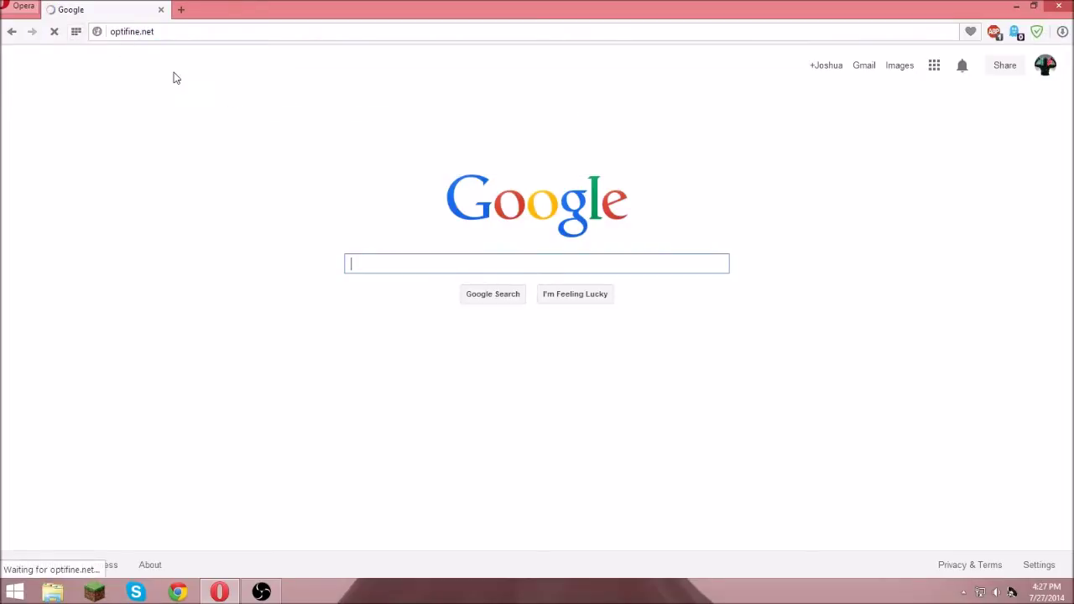
left_click(346, 106)
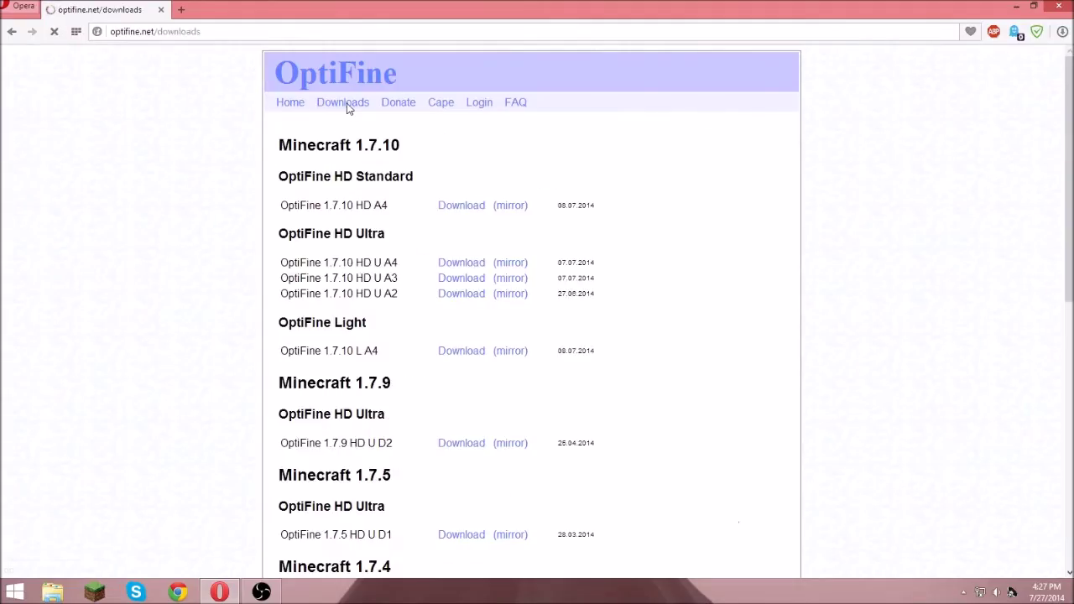
Examine the OptiFine downloads list for the Minecraft versions and OptiFine editions on offer.
scroll(432, 204, "down", 15)
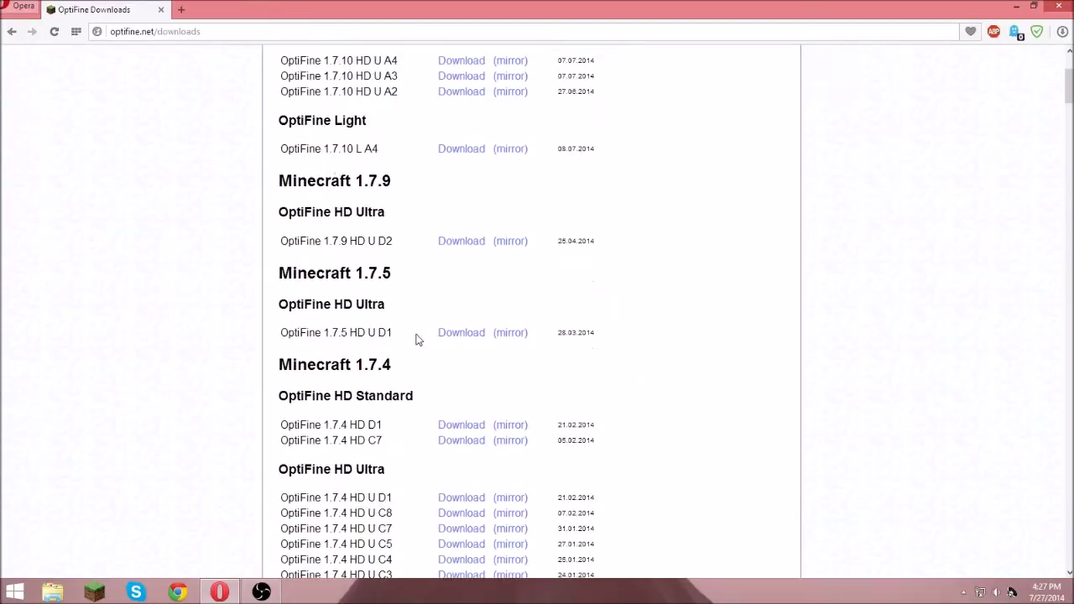
scroll(529, 430, "down", 20)
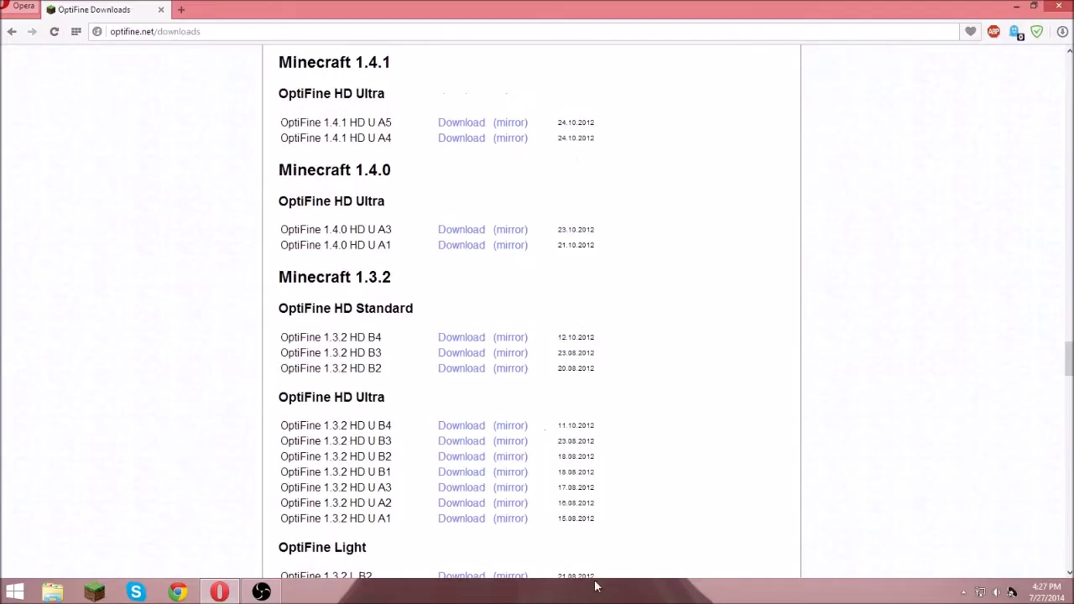
scroll(580, 511, "down", 20)
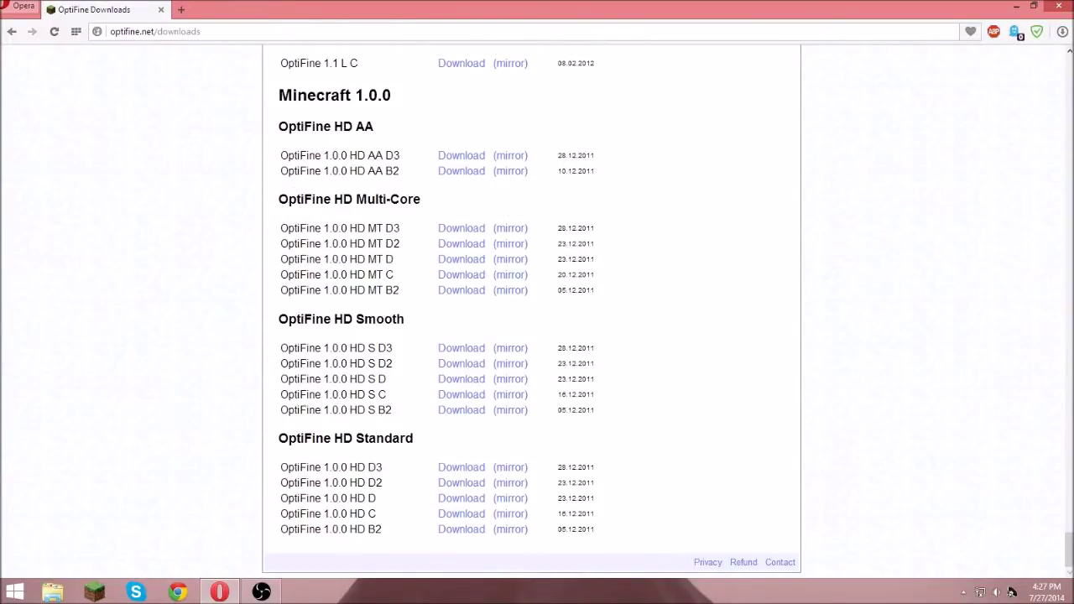
left_click_drag(1065, 523, 1046, 42)
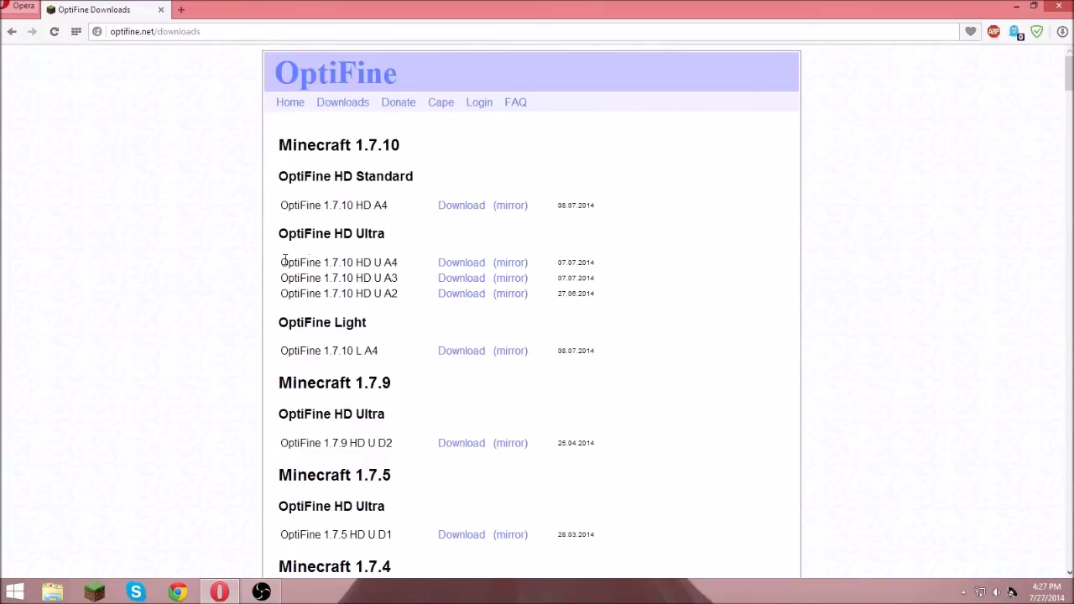
left_click_drag(276, 265, 601, 271)
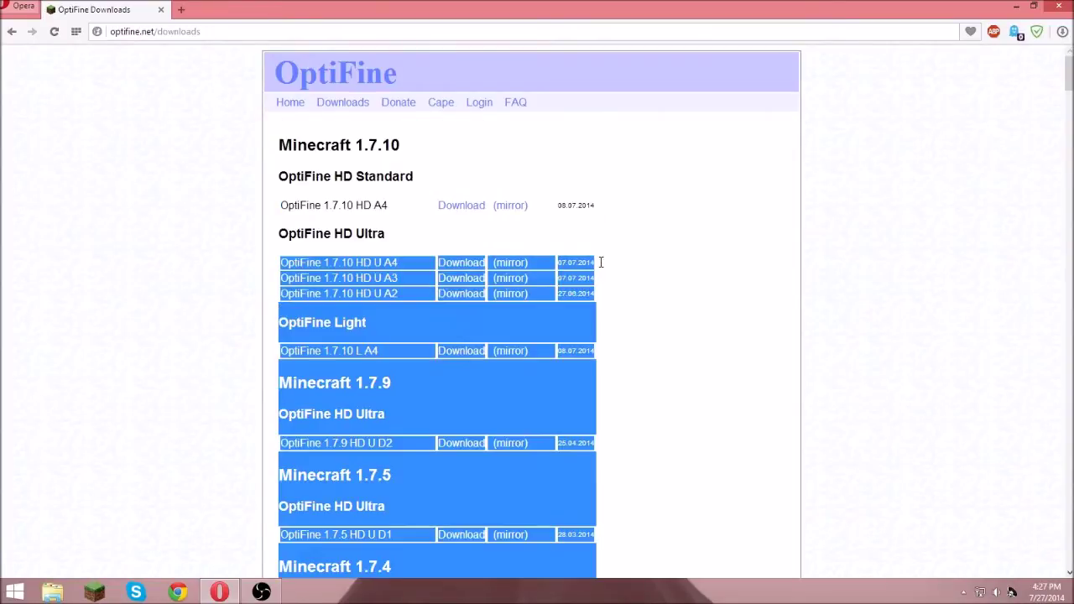
left_click(684, 262)
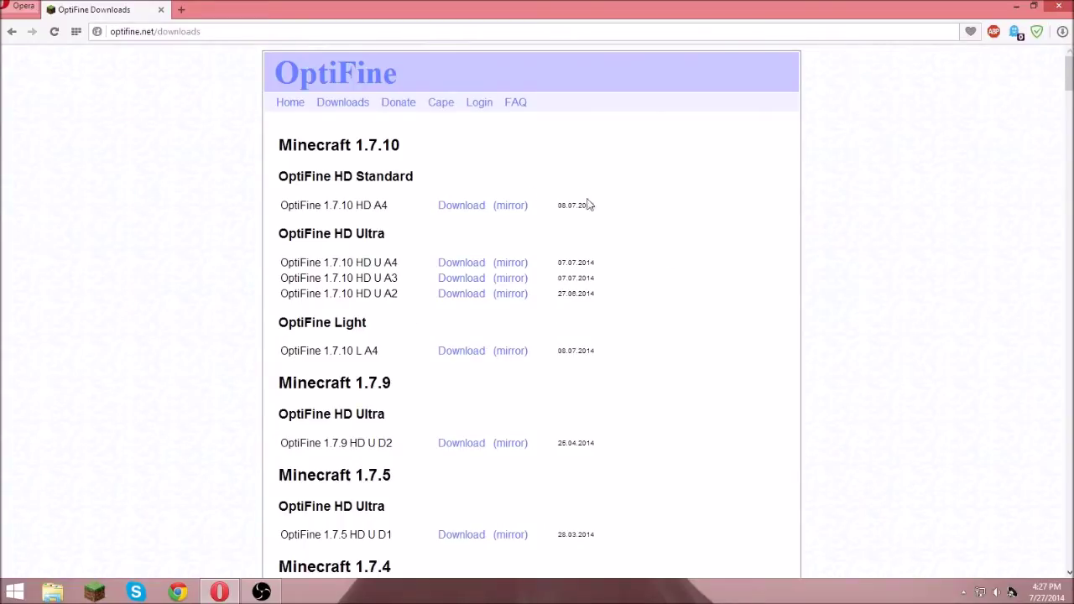
scroll(692, 220, "down", 3)
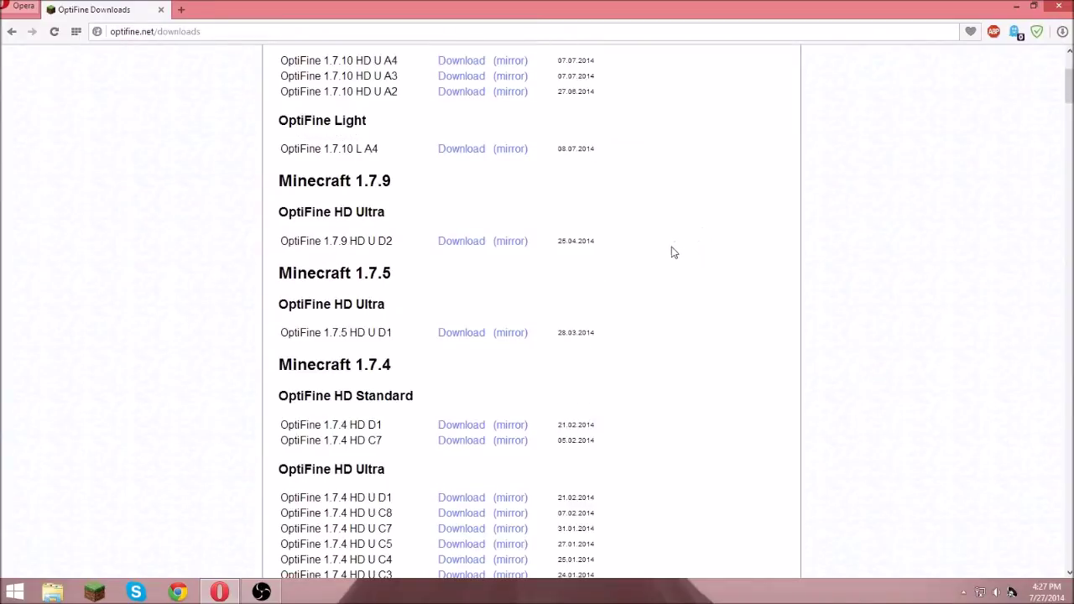
scroll(668, 284, "down", 7)
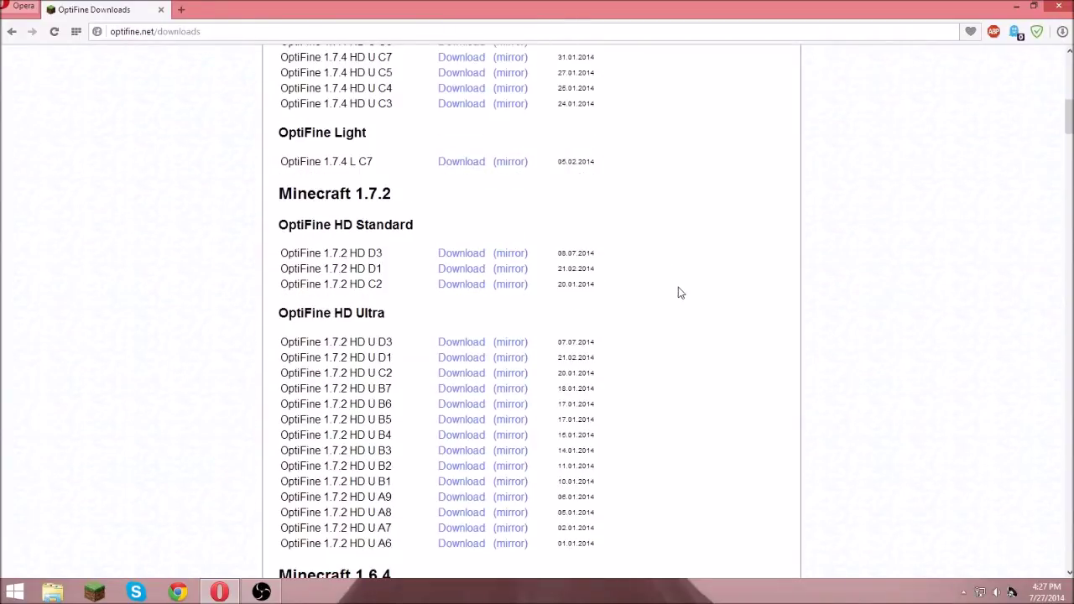
scroll(681, 292, "down", 3)
scroll(680, 296, "down", 2)
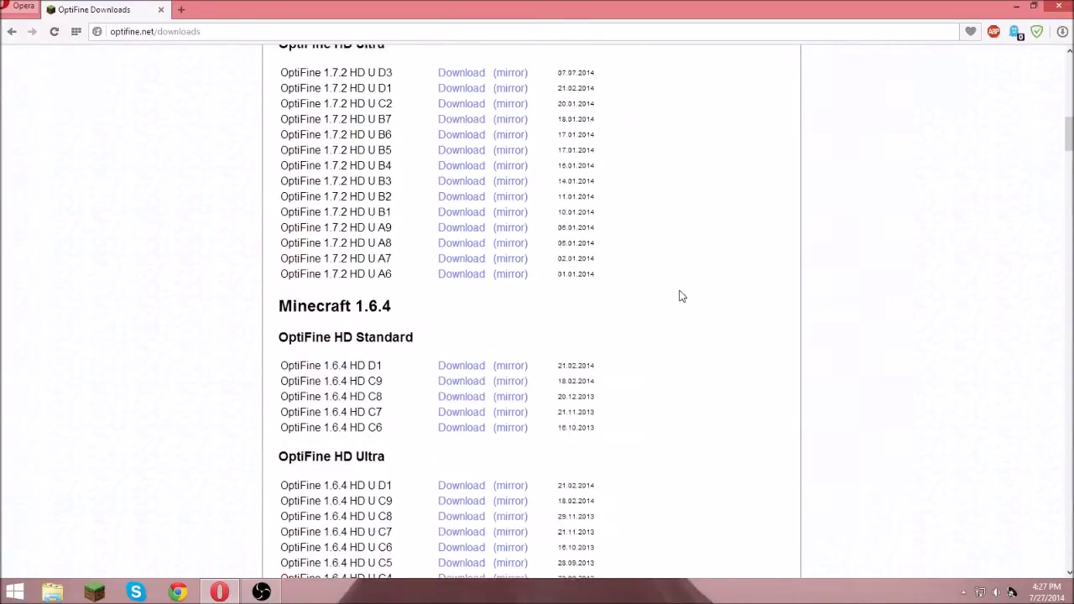
scroll(681, 298, "up", 18)
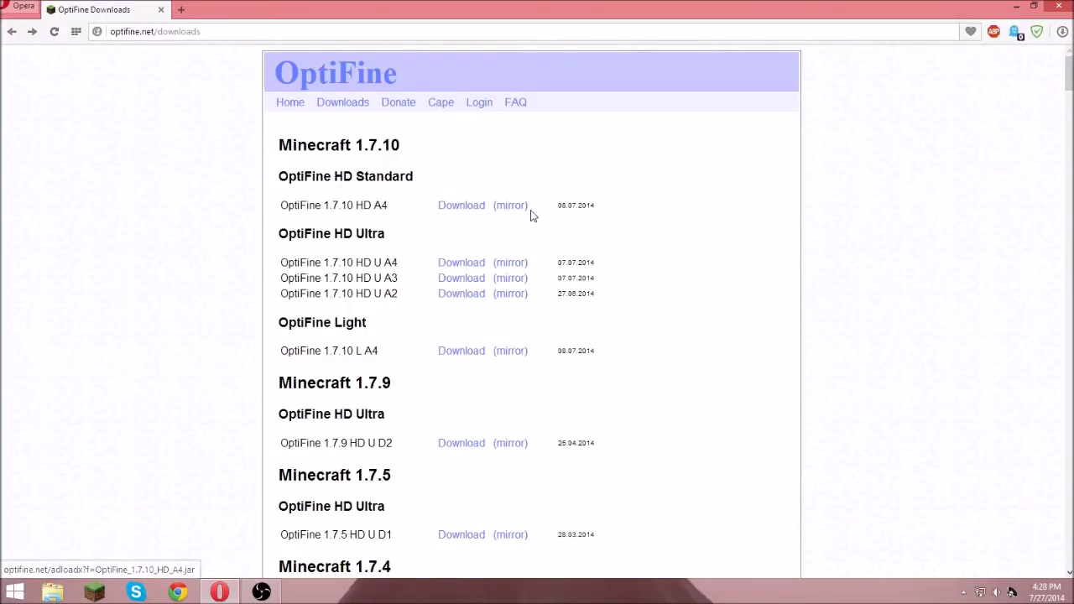
Download OptiFine_1.7.10_HD_A4.jar using the main download link rather than the mirror, skipping the AdF.ly advertisement.
left_click(508, 207)
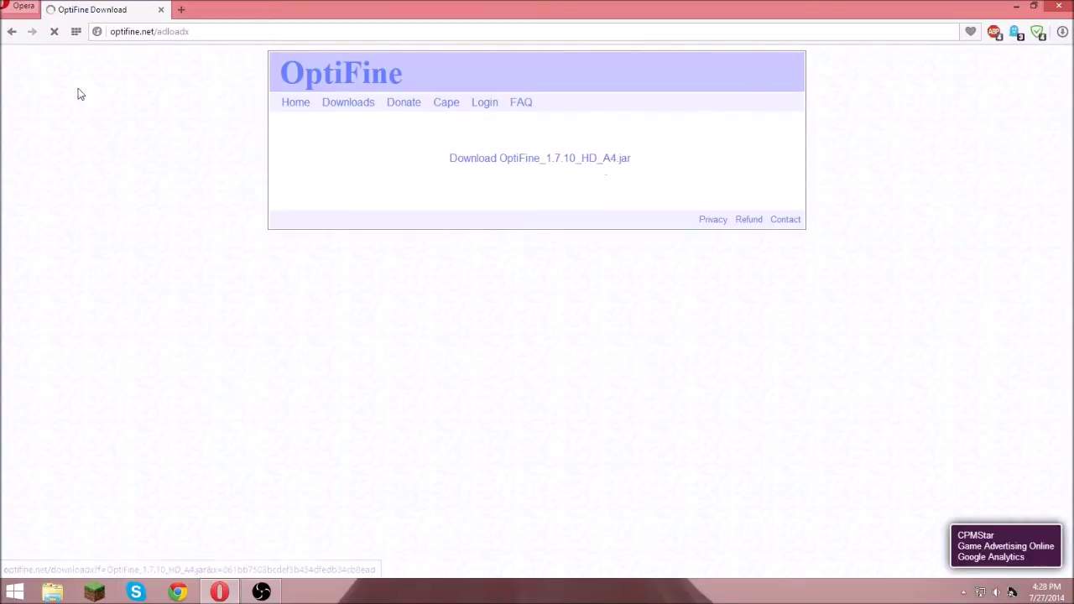
left_click(12, 31)
left_click(459, 207)
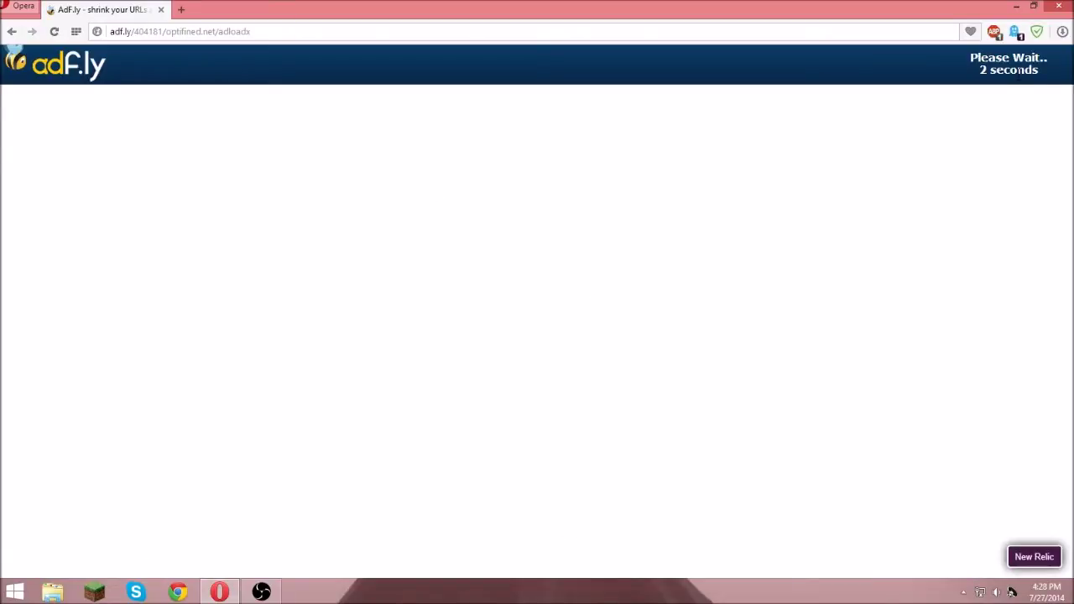
left_click(1004, 69)
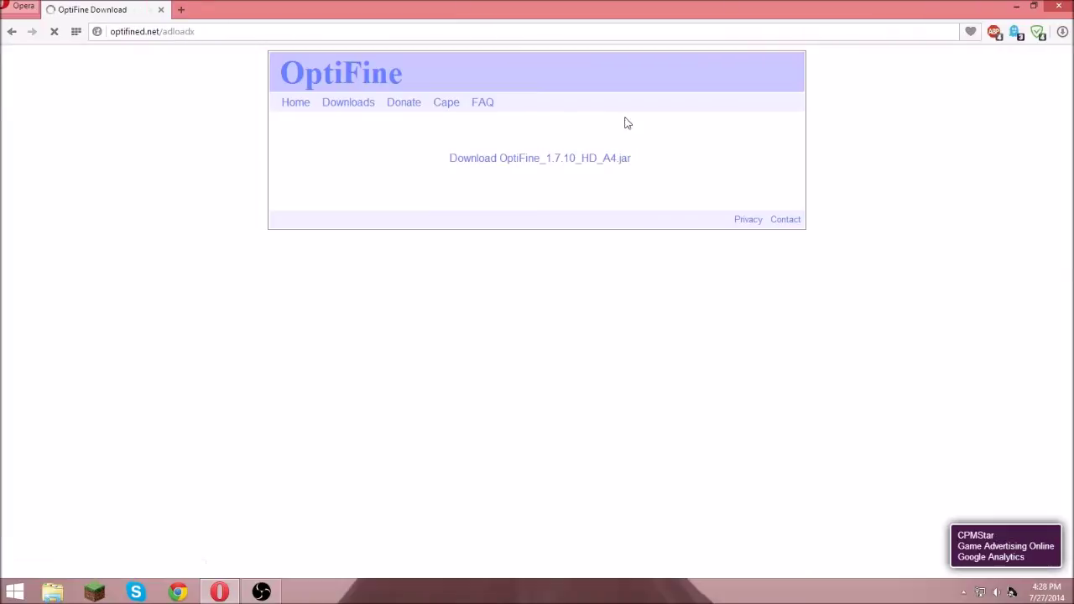
left_click(553, 159)
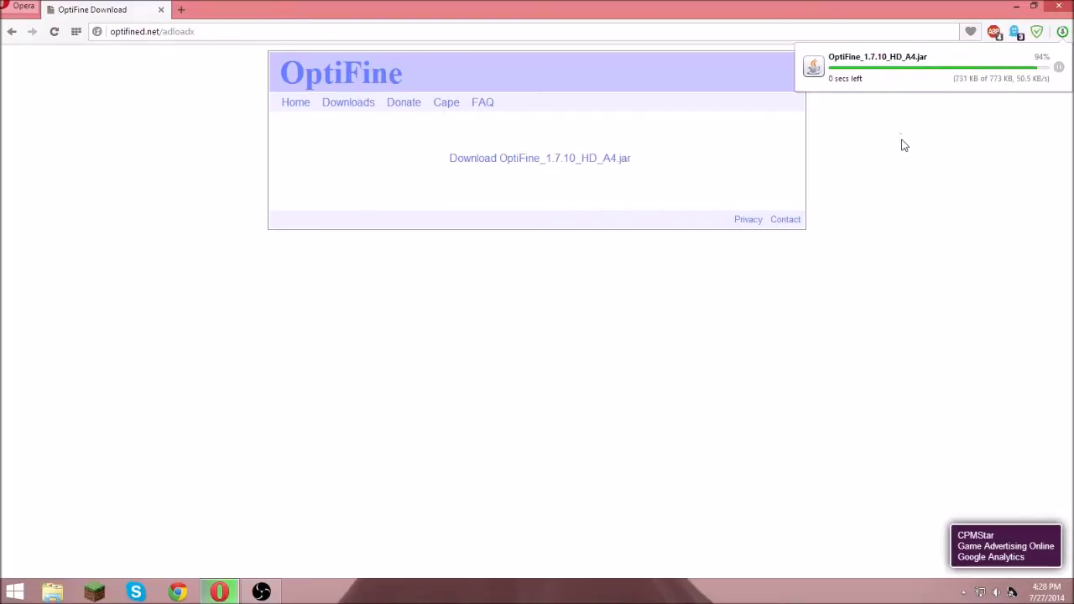
Install OptiFine from the downloaded OptiFine_1.7.10_HD_A4 file, and close the Downloads folder and browser.
left_click(1060, 71)
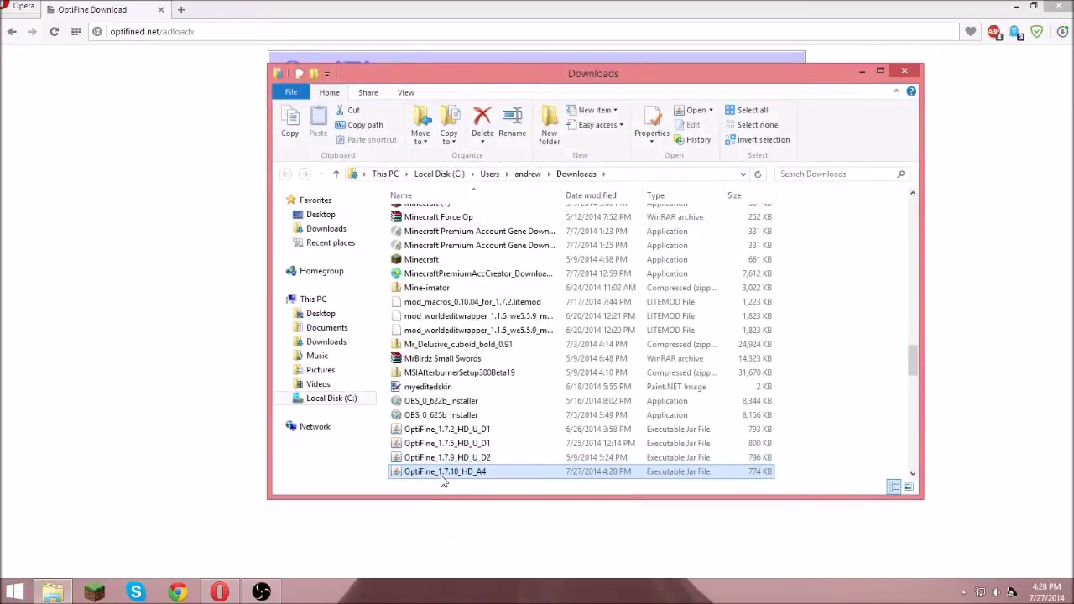
double_click(443, 472)
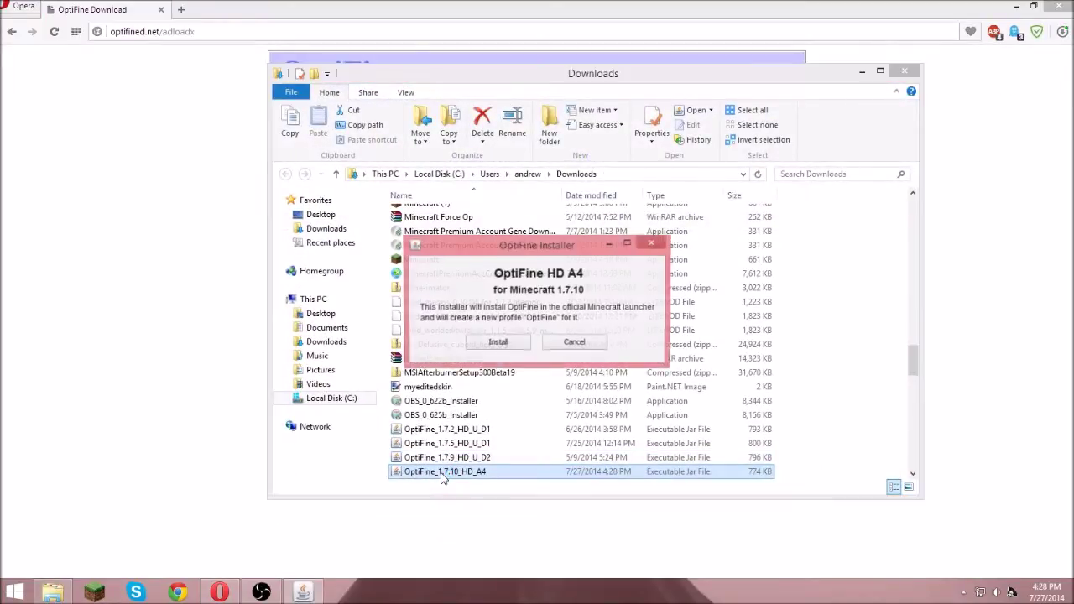
left_click(504, 346)
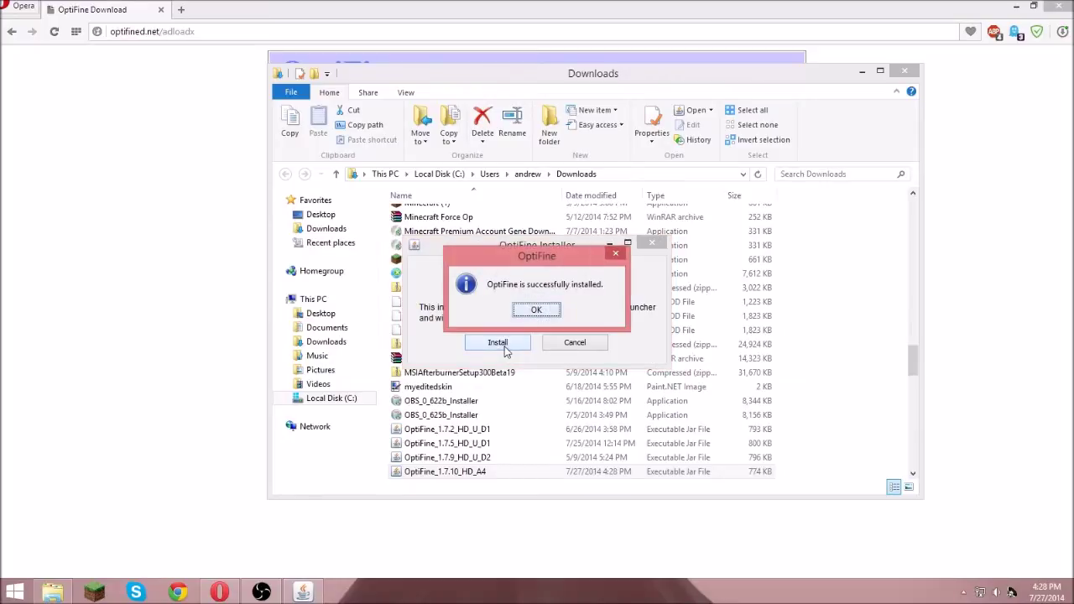
left_click(532, 308)
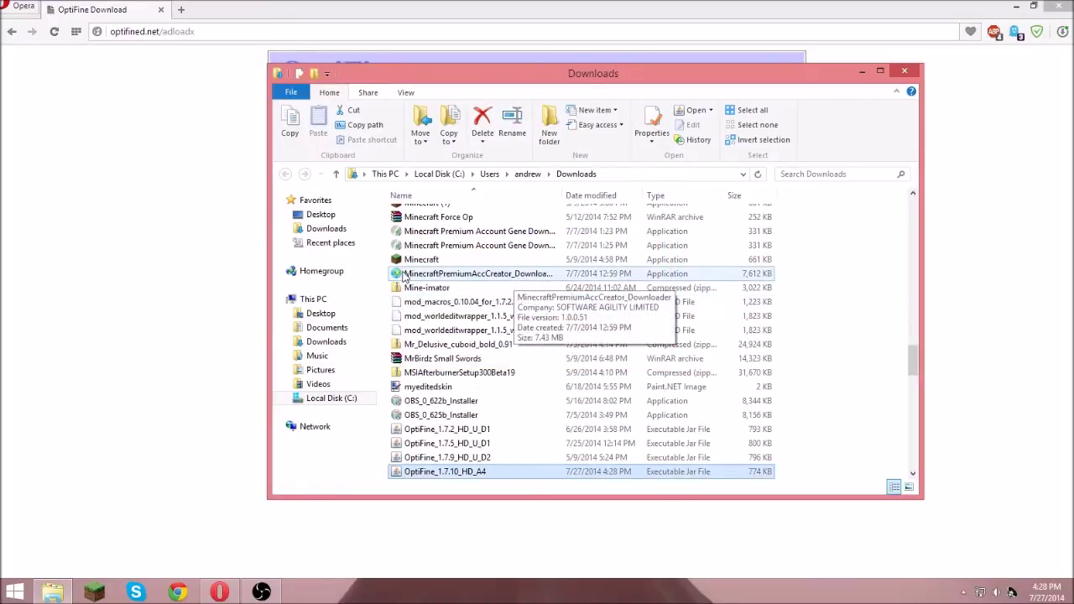
left_click(903, 71)
left_click(219, 592)
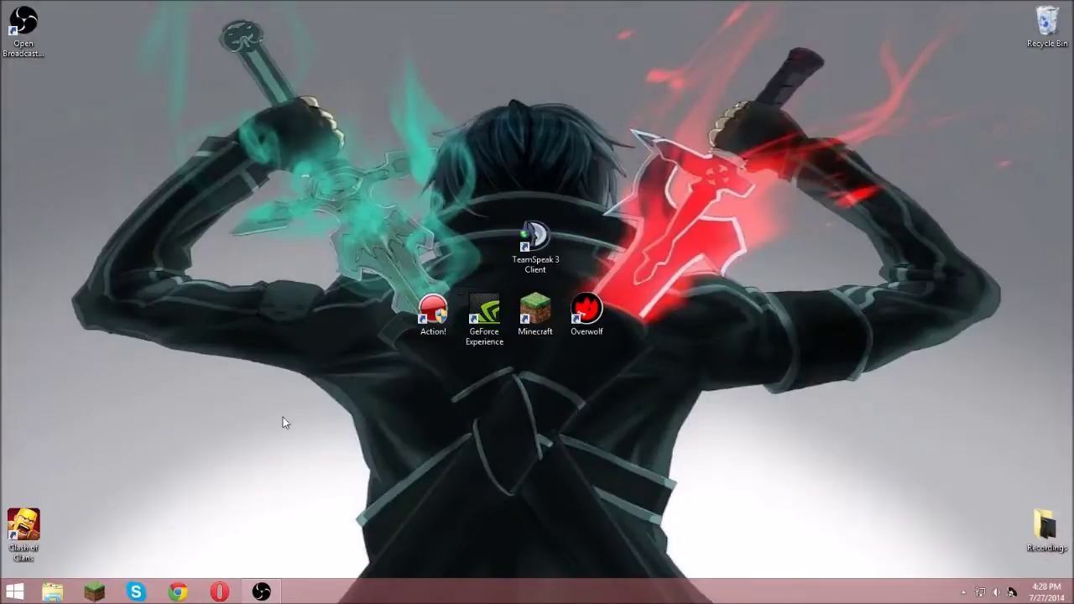
Launch Minecraft 1.7.10 from the desktop and open a singleplayer world.
double_click(537, 313)
left_click(551, 493)
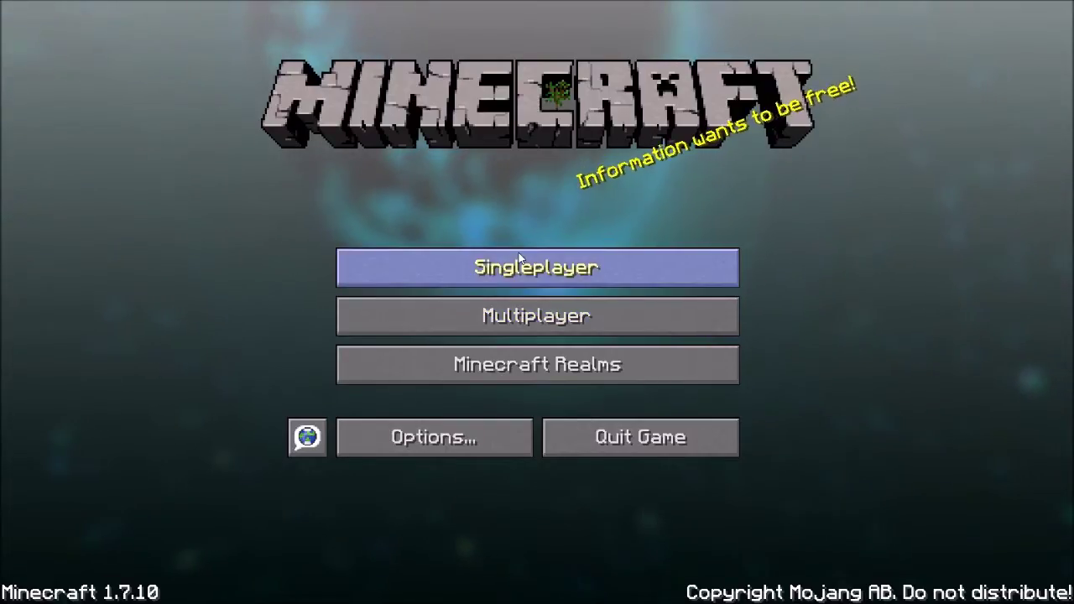
left_click(519, 262)
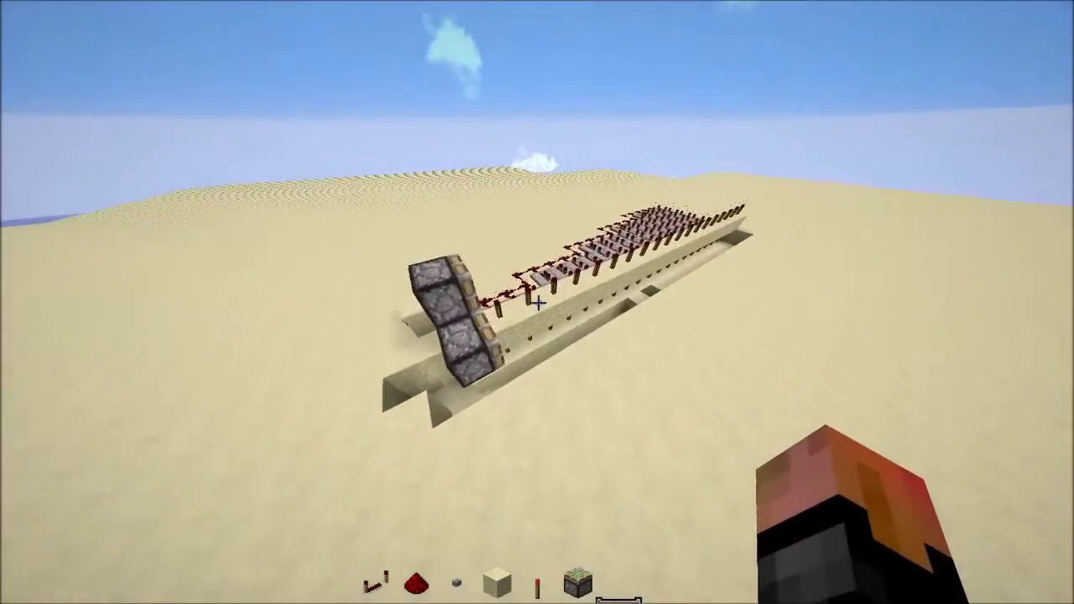
Inspect the redstone and sticky piston contraption in the desert from several sides, ending in front of its button.
key("w")
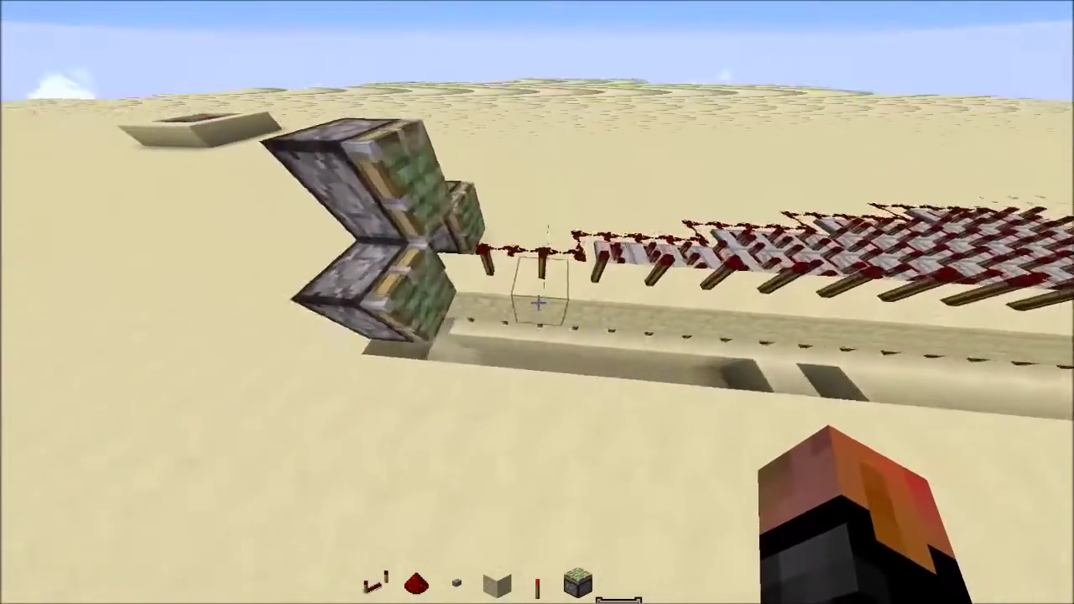
key("d")
key("w")
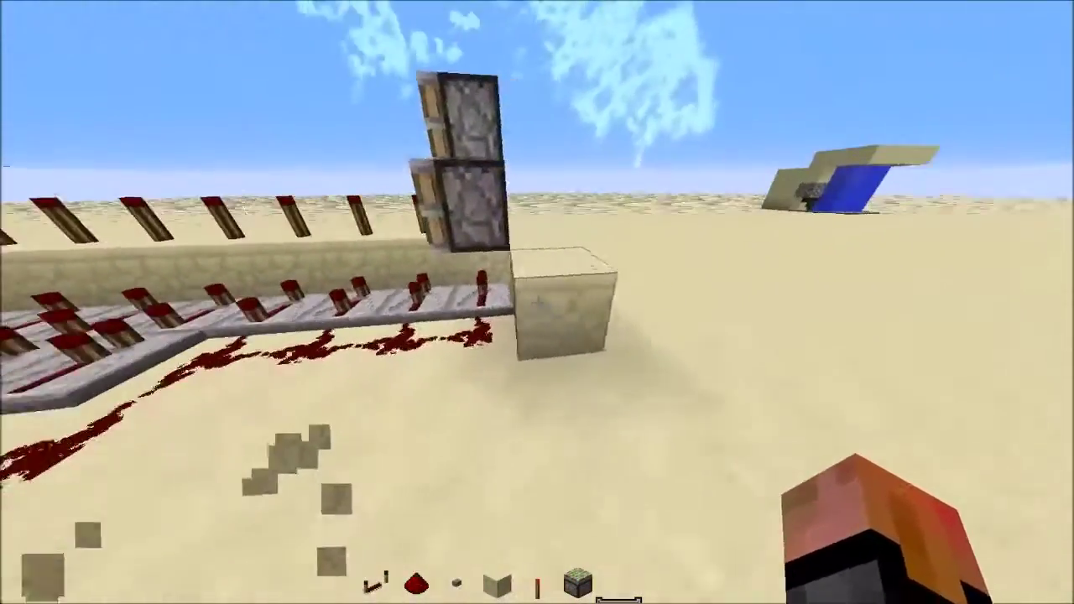
key("w")
key("d")
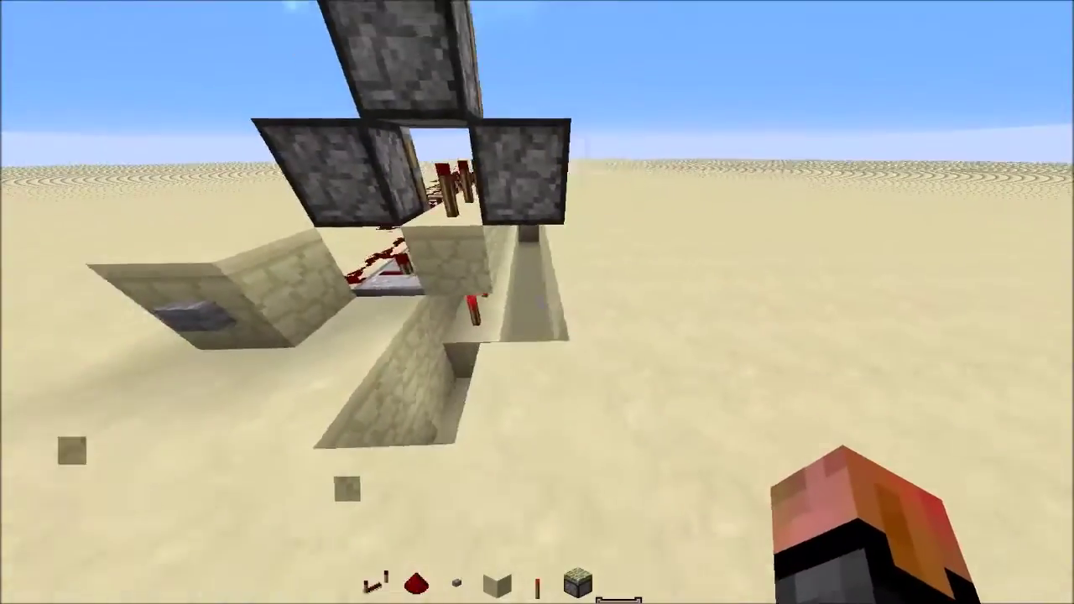
key("a")
key("s")
key("w")
key("a")
key("s")
key("space")
key("w")
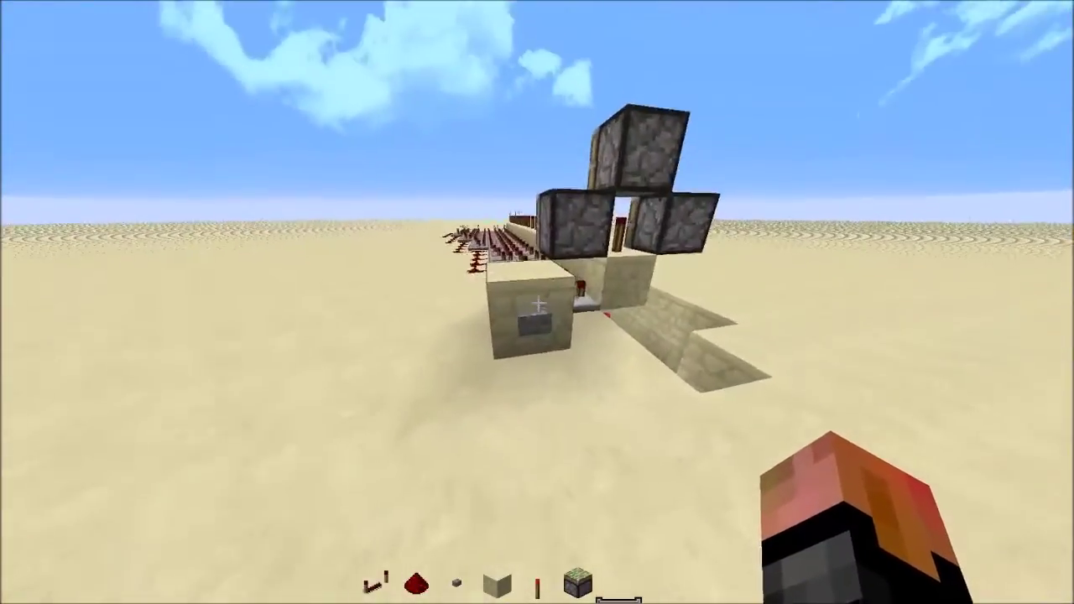
Activate the button on the block beside the stacked pistons and back away to watch the contraption.
right_click(538, 303)
key("s")
key("space")
key("shift")
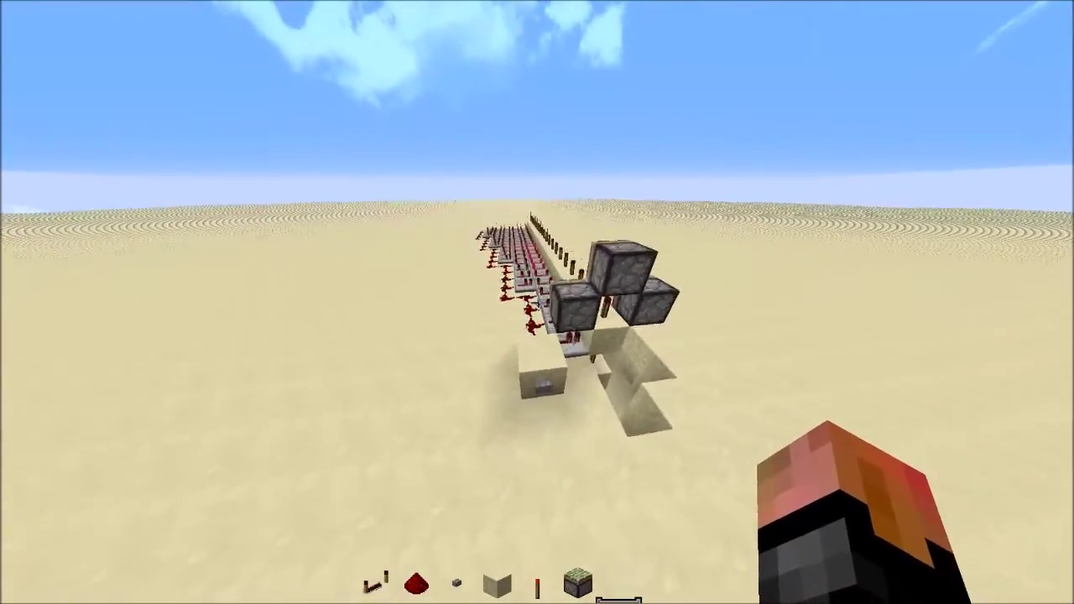
key("w")
key("e")
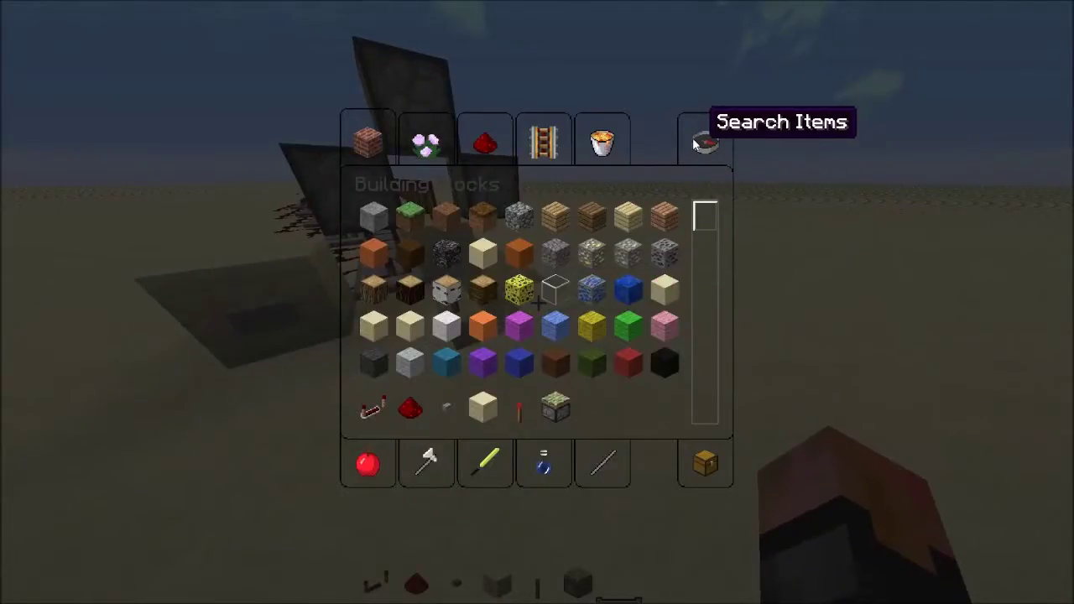
key("e")
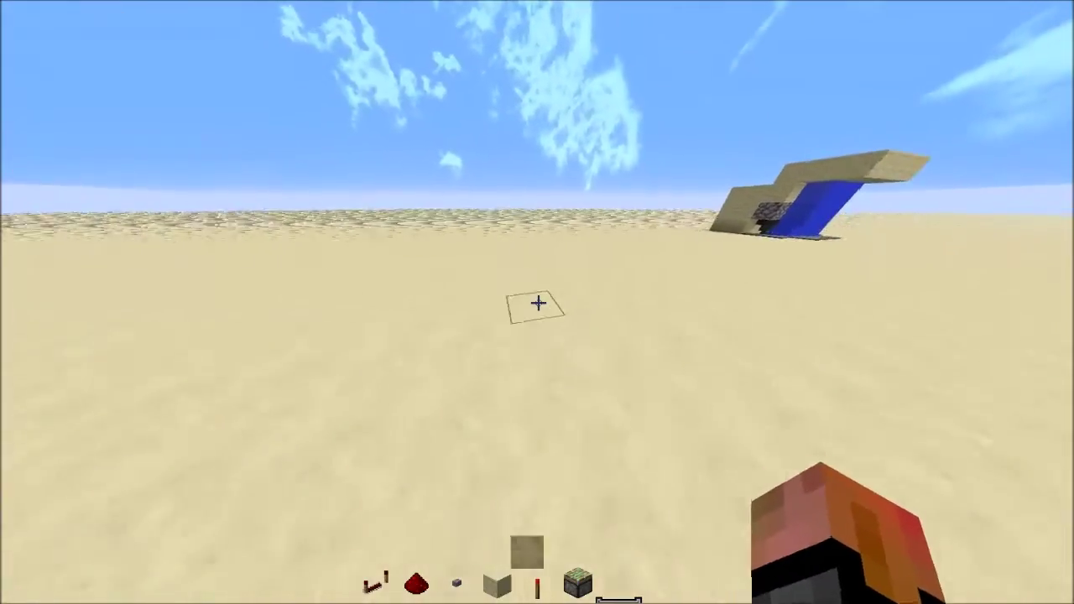
Set the Zoom key binding in the Miscellaneous controls to LCONTROL.
key("Escape")
left_click(472, 333)
left_click(648, 305)
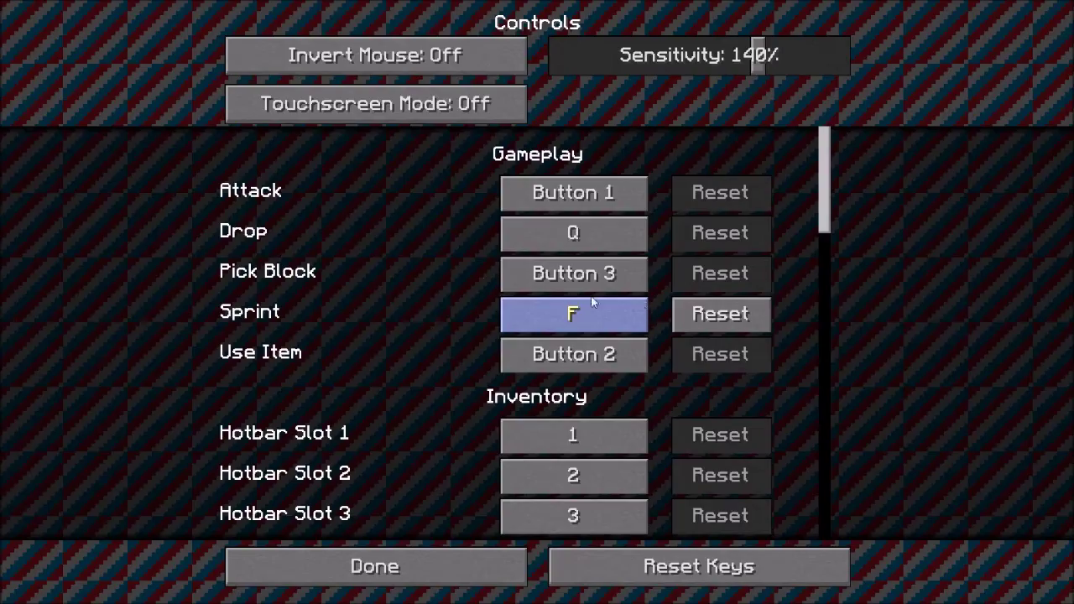
scroll(772, 217, "down", 10)
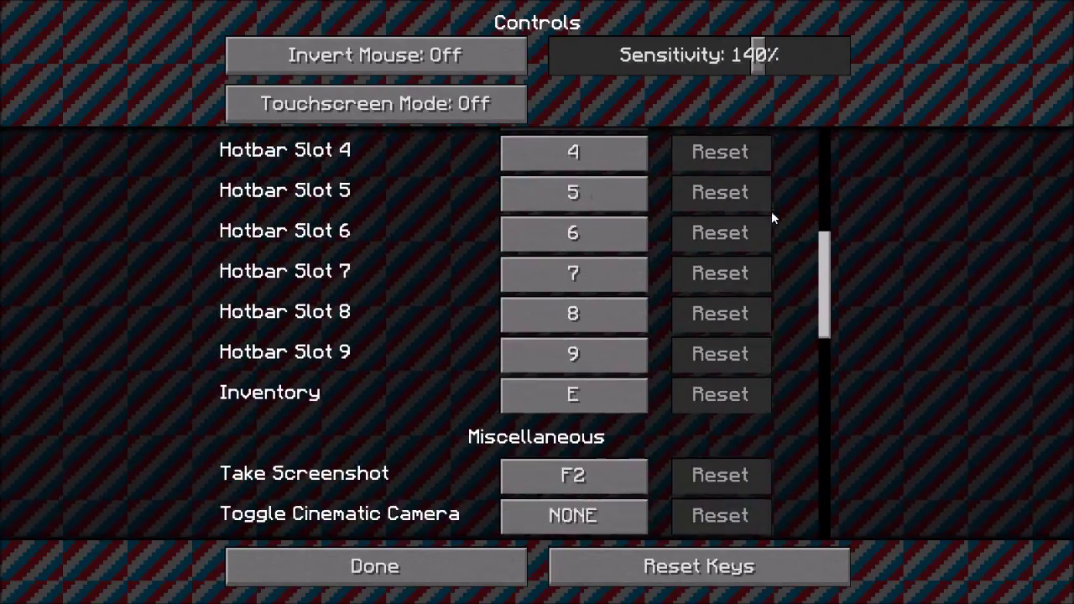
scroll(772, 215, "down", 6)
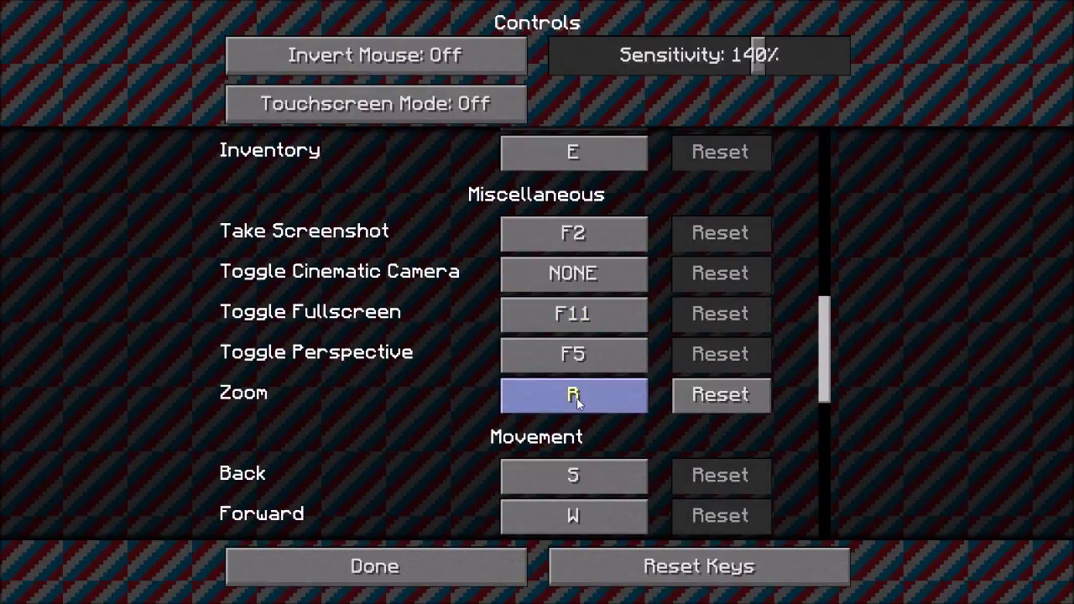
key("ctrl")
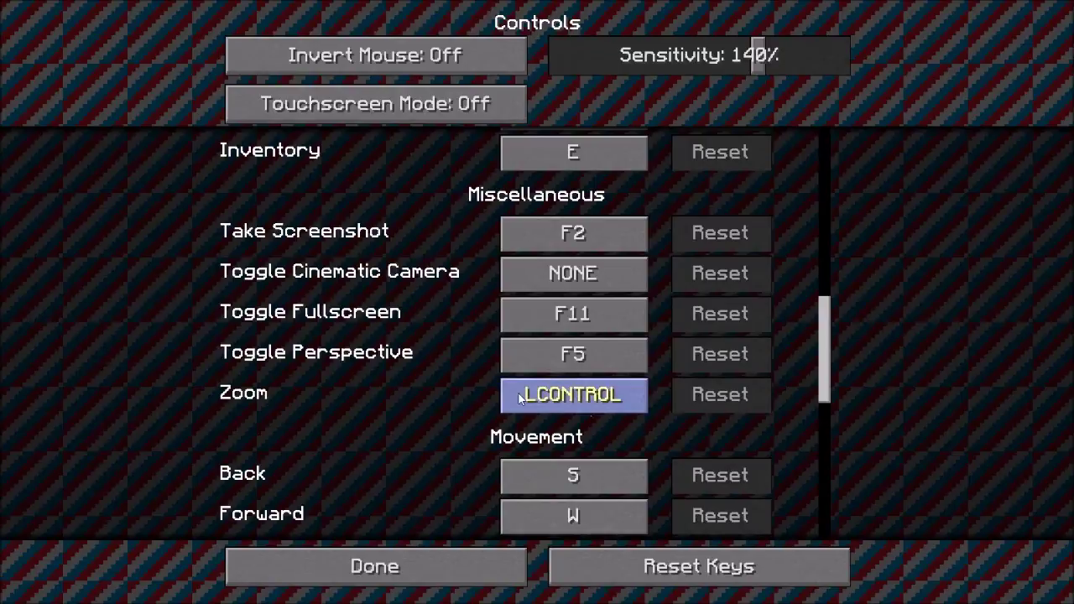
Bind Zoom to the R key and return to the world.
left_click(558, 402)
key("r")
left_click(411, 549)
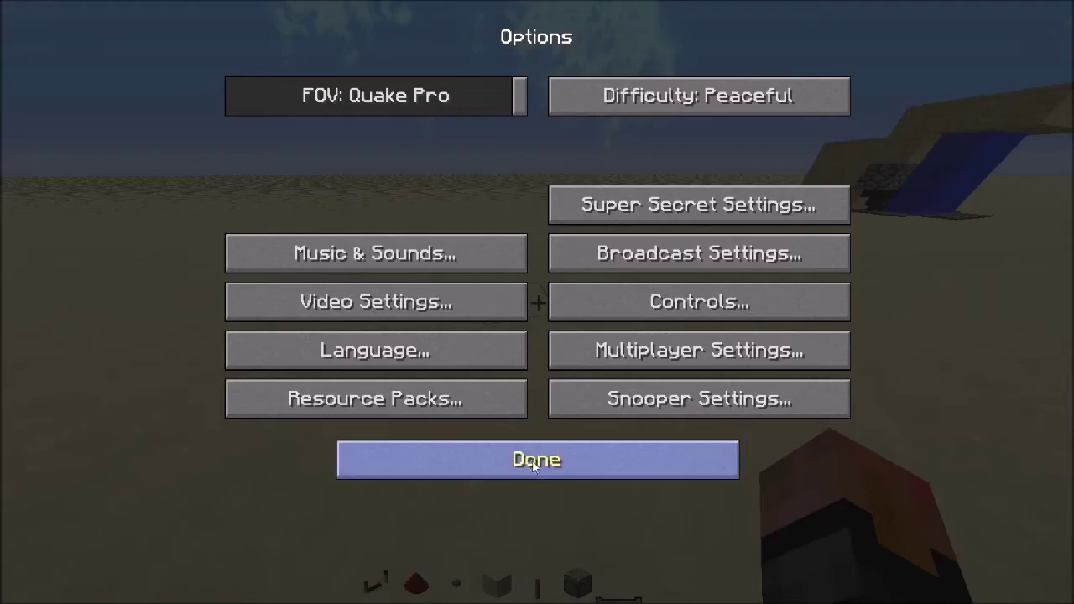
left_click(545, 458)
left_click(558, 177)
Try the zoom on the sandstone and water structure, approach it and strike the cobblestone inside.
key("r")
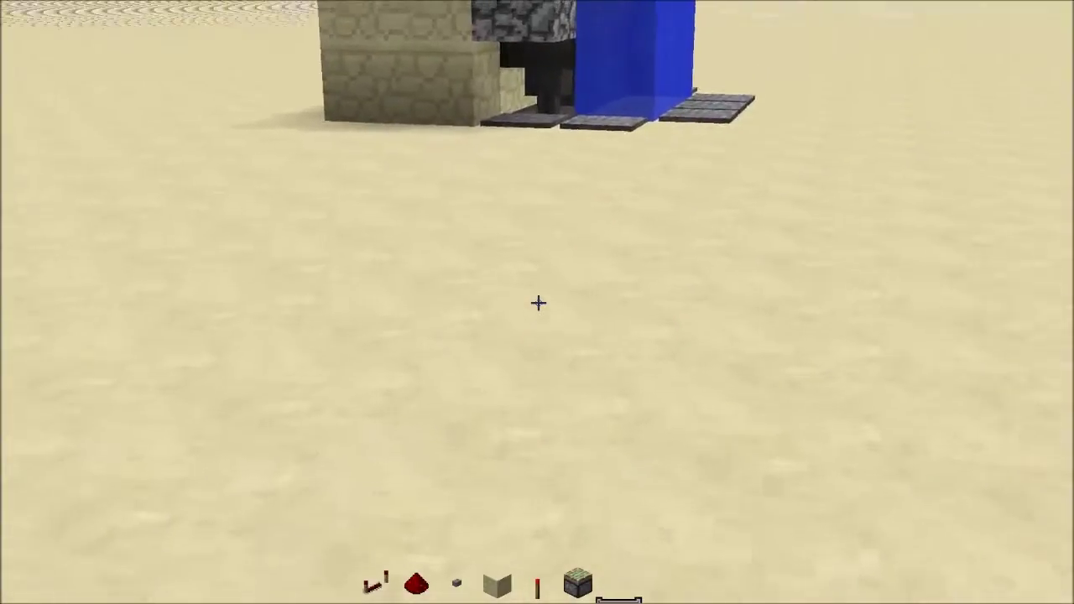
key("w")
key("r")
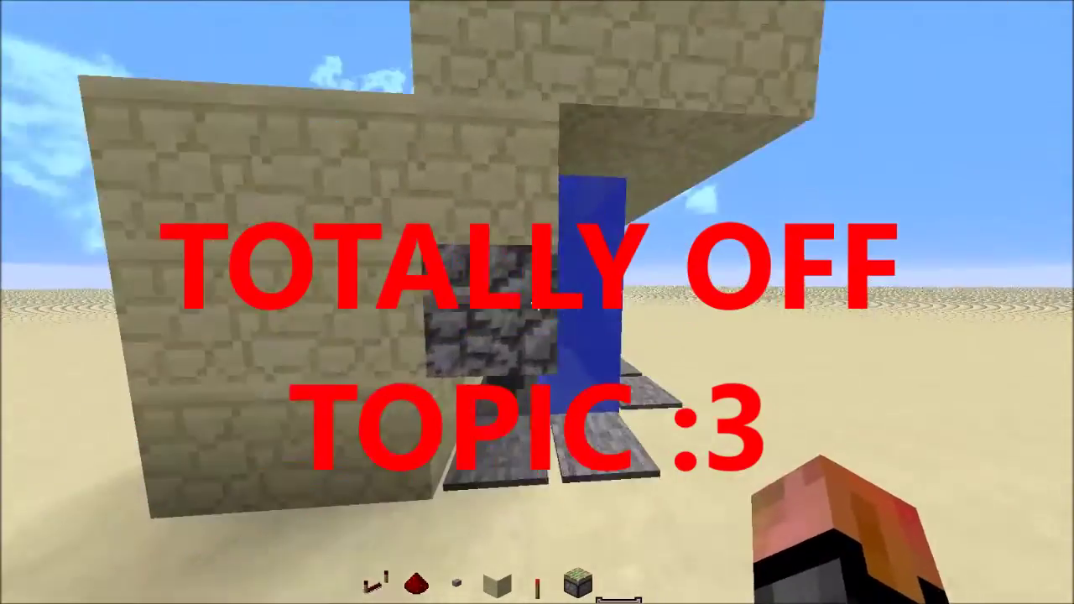
key("w")
left_click(537, 303)
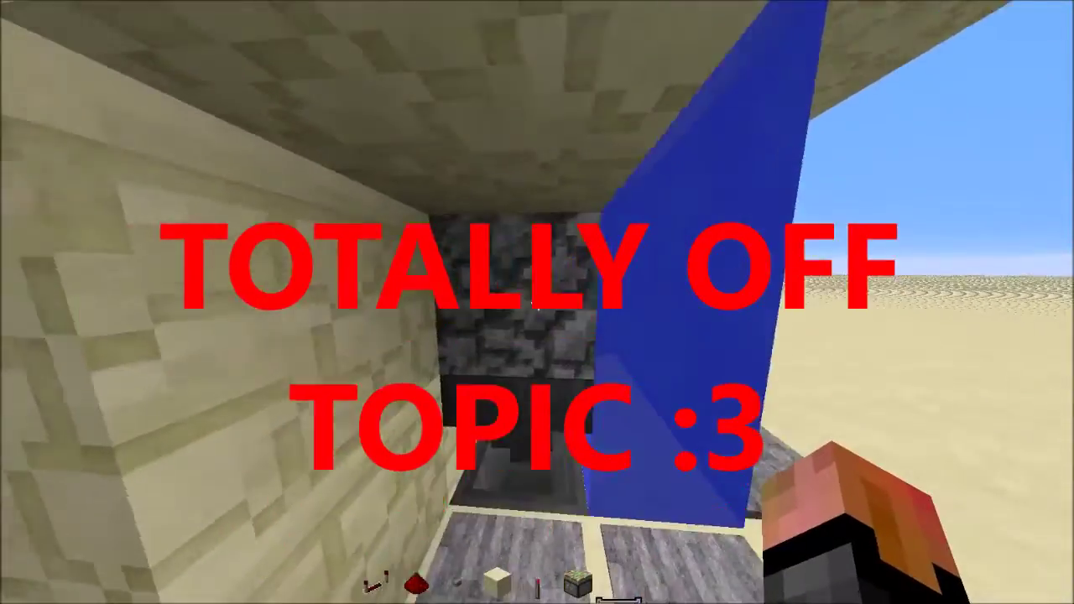
left_click(537, 304)
left_click(537, 304)
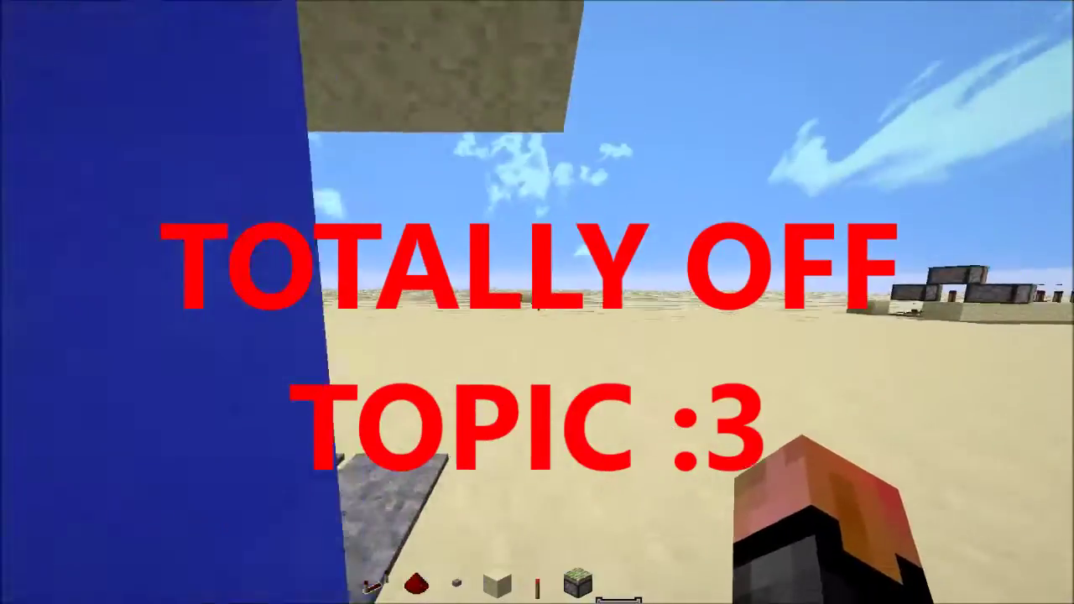
key("r")
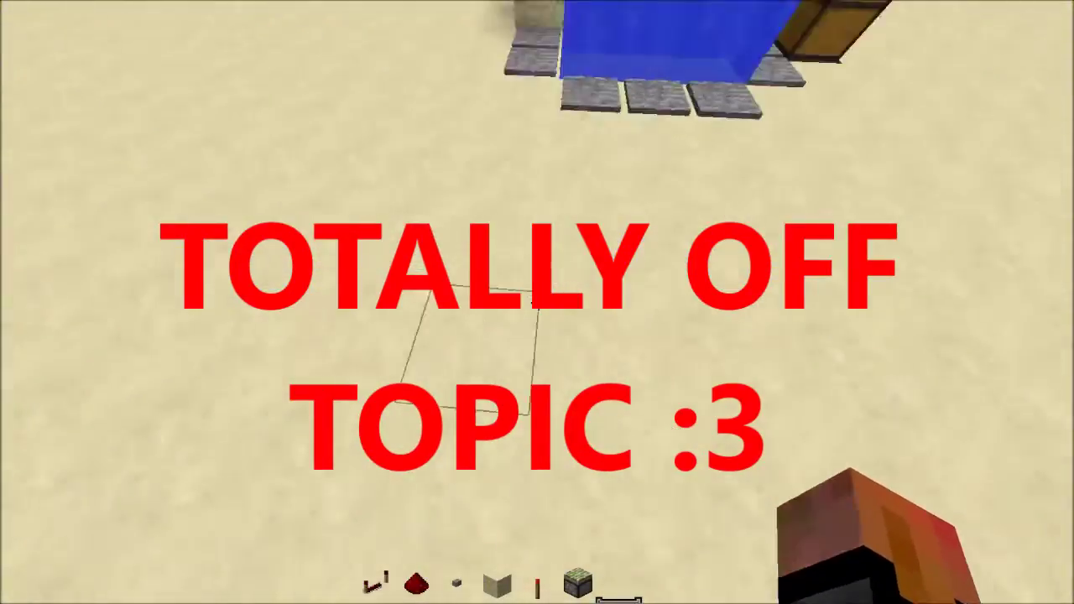
Fly over to the piston and redstone repeater contraption and view it from the side, above and front.
key("w")
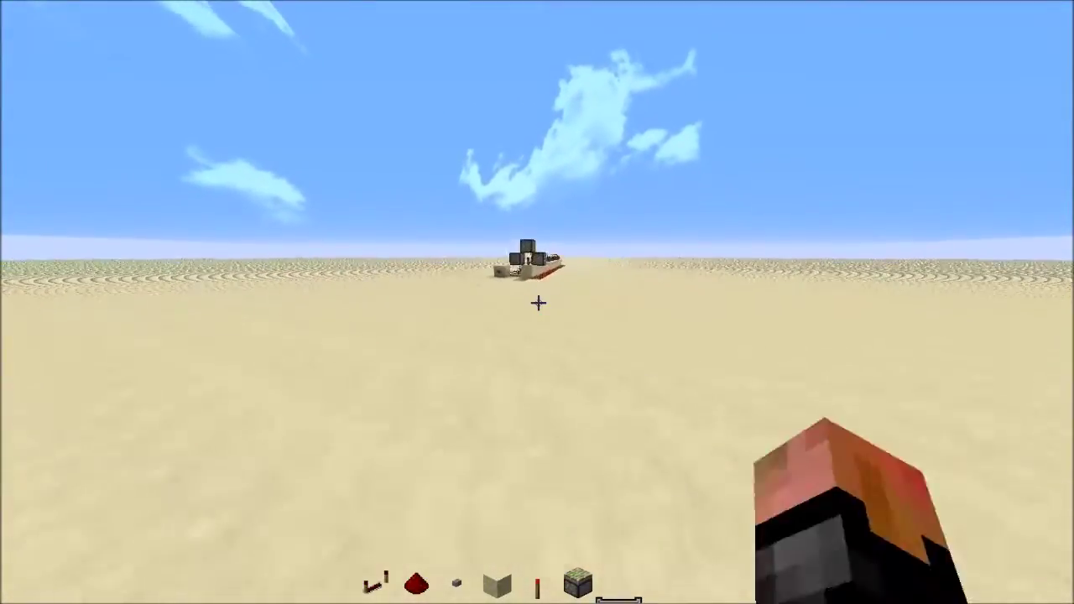
key("w")
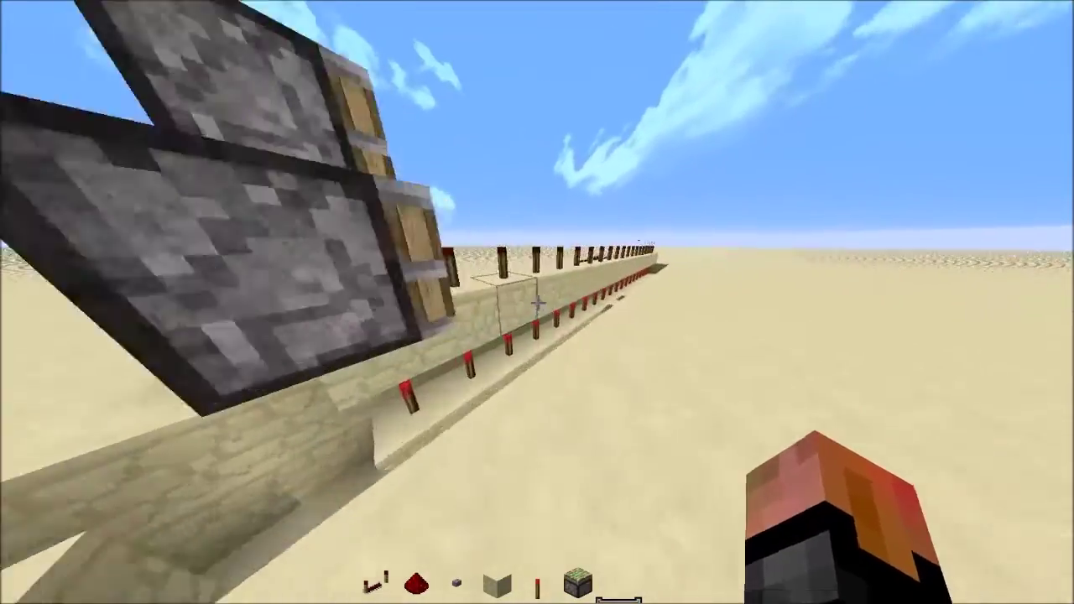
key("w")
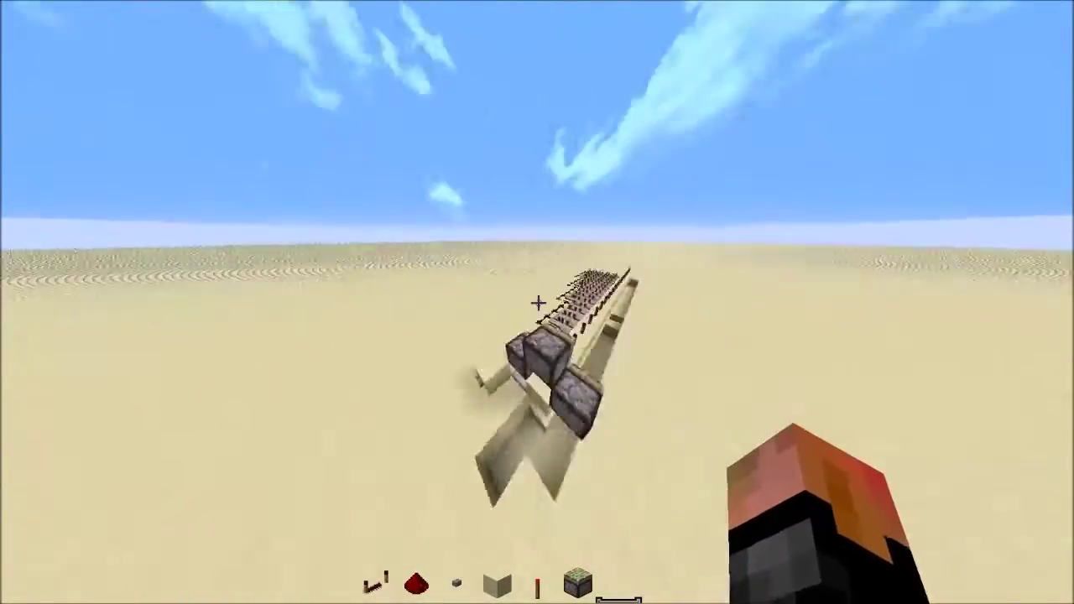
key("w")
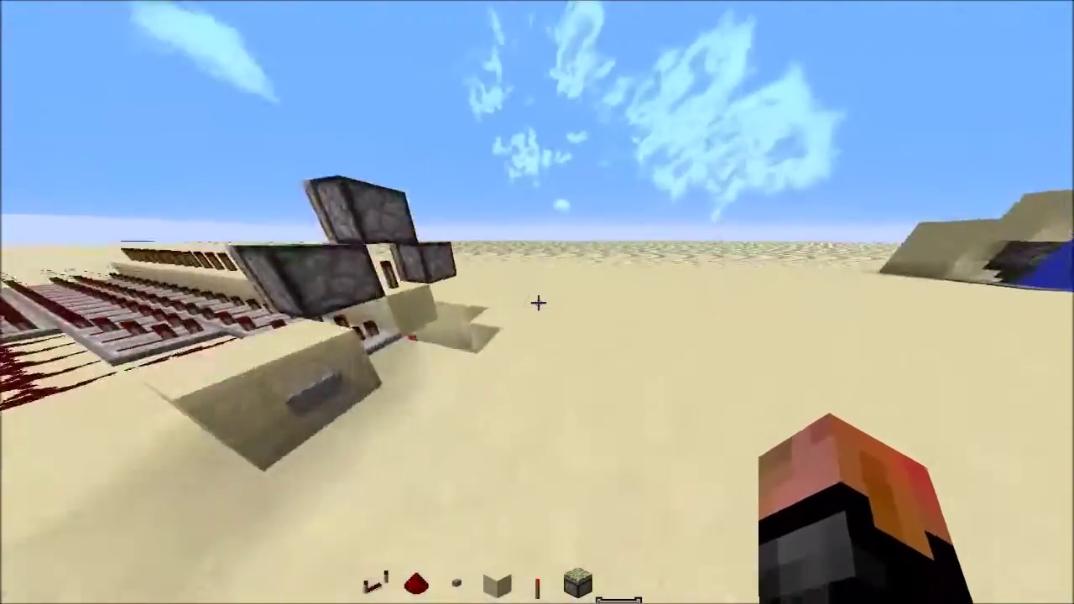
scroll(538, 303, "up", 1)
scroll(539, 303, "down", 1)
Fly to the sandstone-rimmed lava and water pool and mine cobblestone between the two liquids.
key("w")
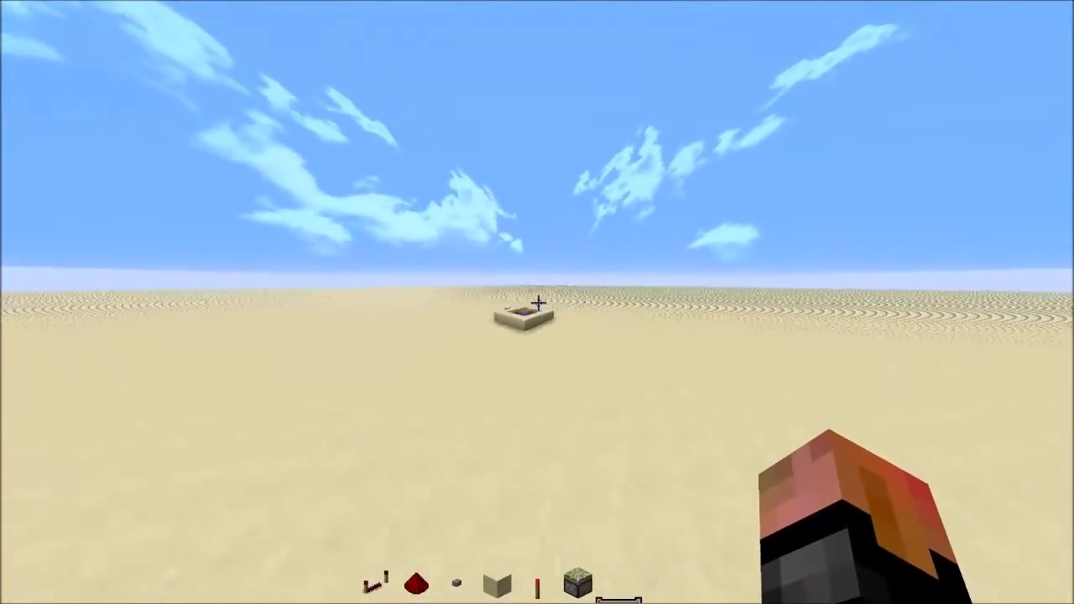
key("w")
key("shift")
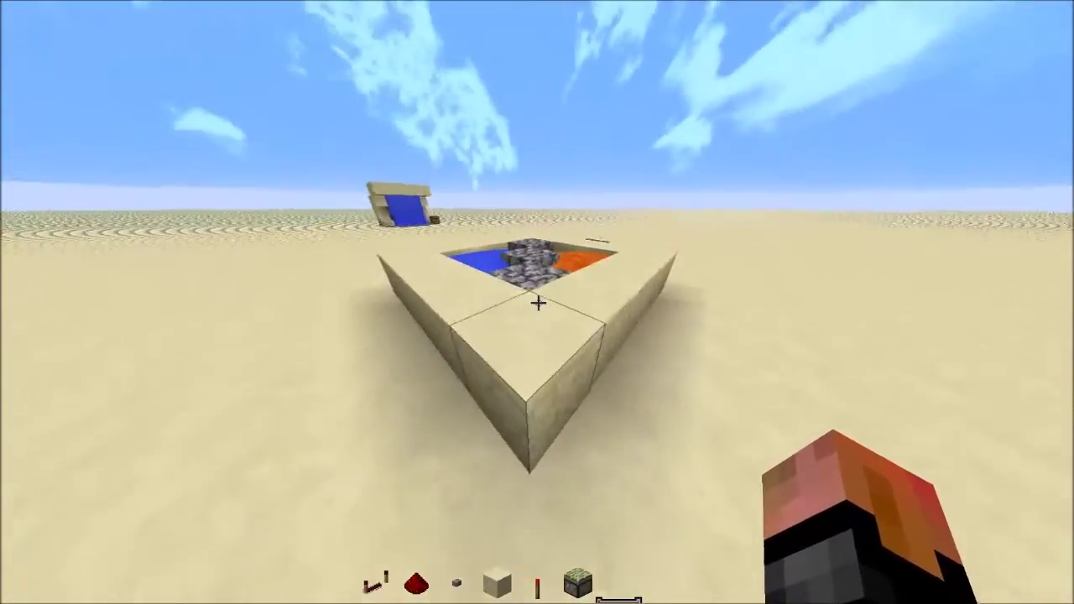
left_click(539, 303)
left_click(539, 303)
key("w")
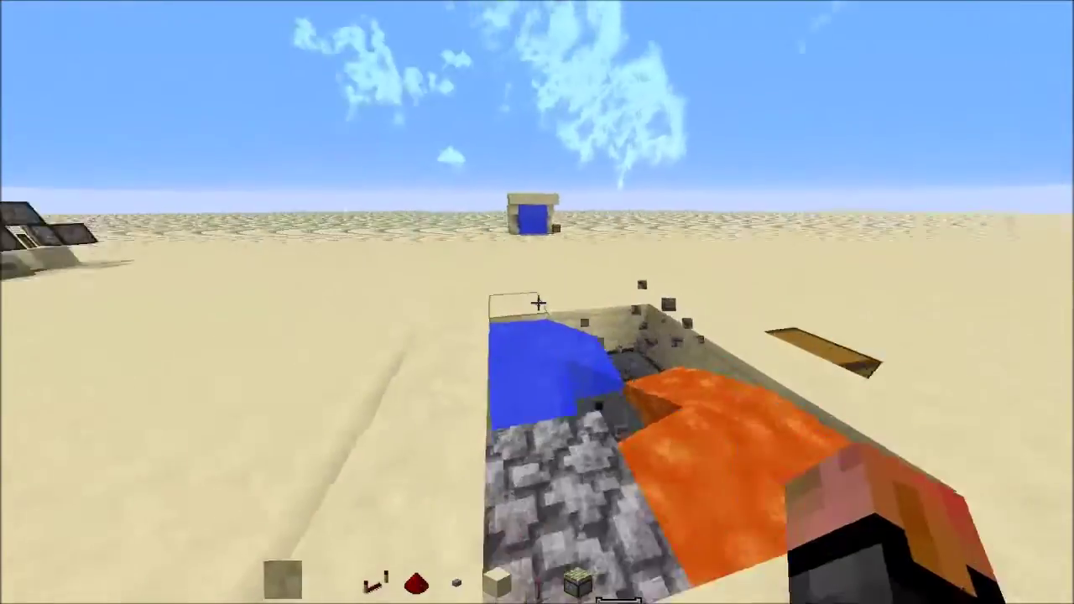
Review the Video Settings along with their Performance and Quality pages, and return to the world.
key("Escape")
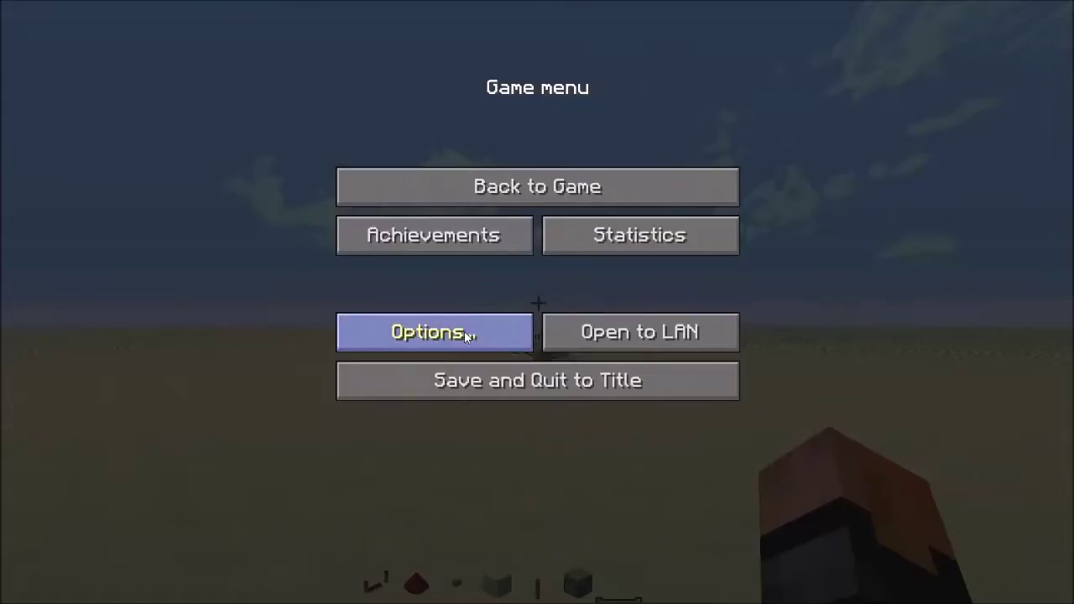
left_click(464, 330)
left_click(434, 309)
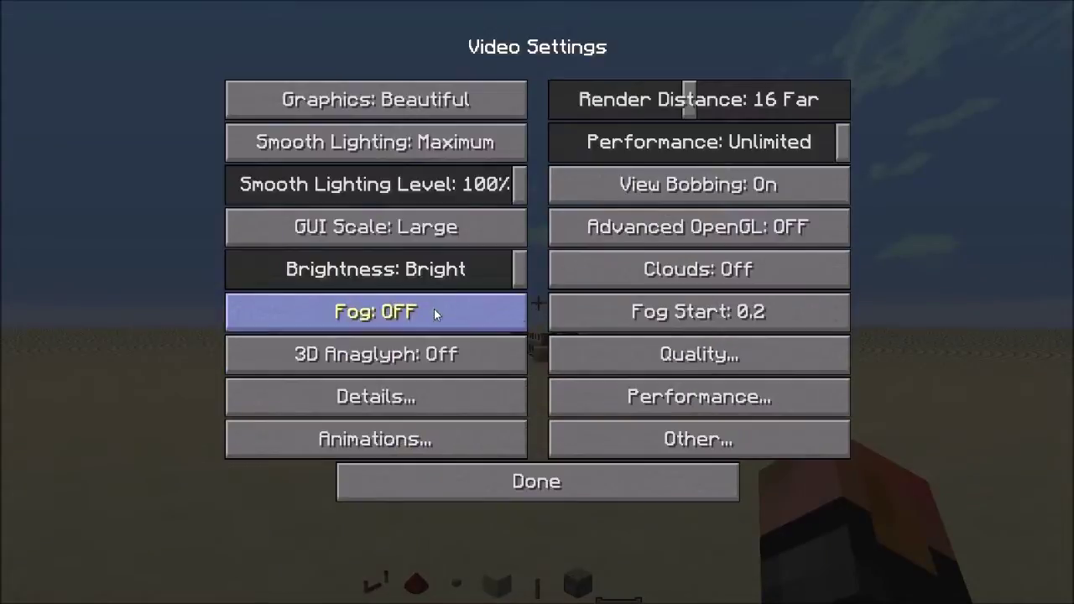
left_click(531, 491)
left_click(370, 302)
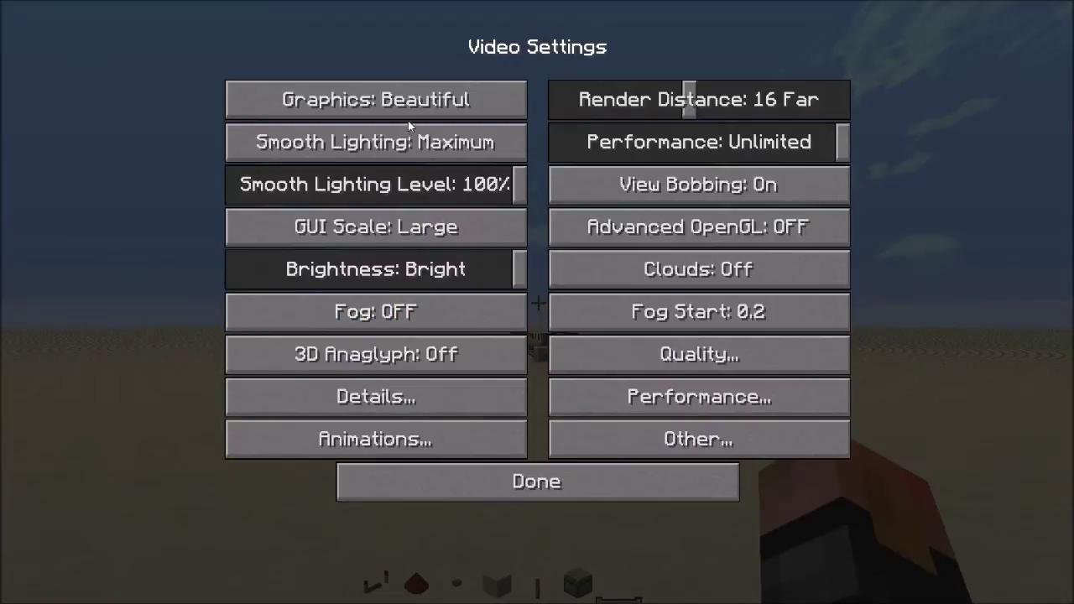
left_click(751, 391)
left_click(603, 495)
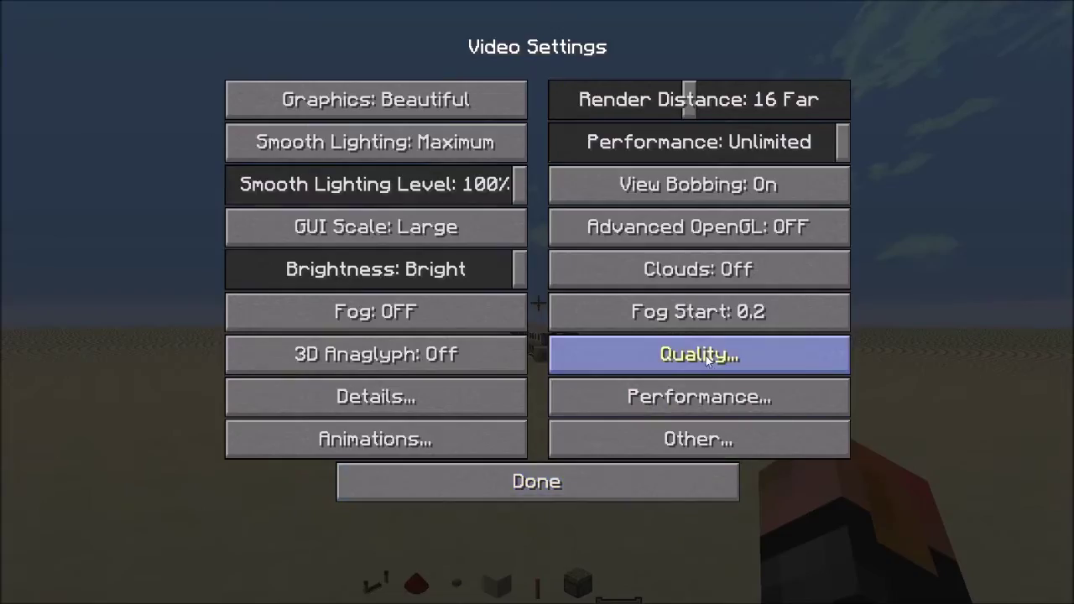
left_click(706, 356)
left_click(644, 483)
left_click(621, 479)
left_click(604, 461)
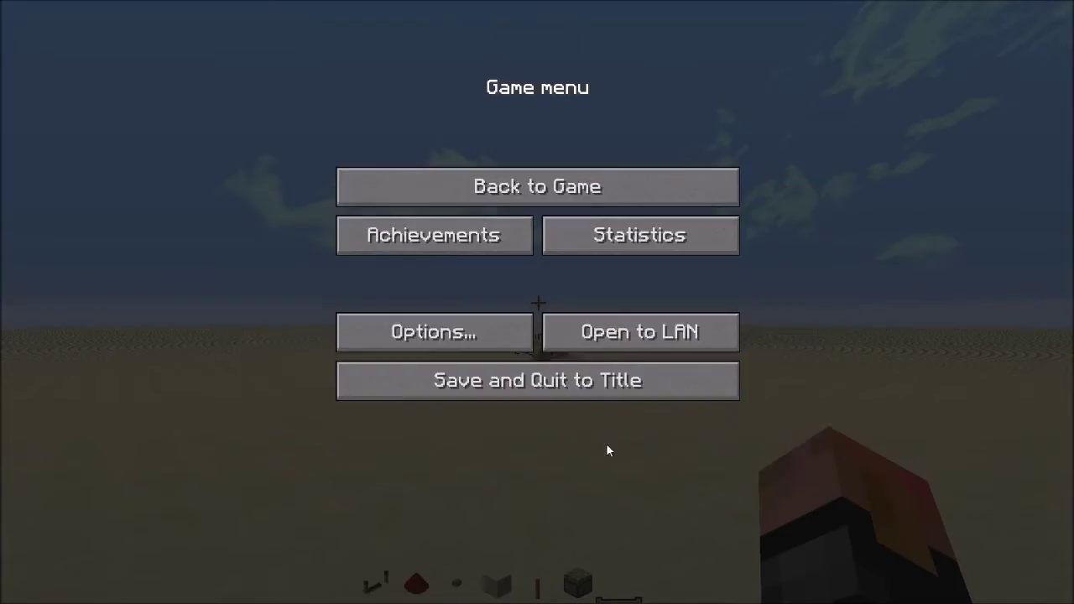
left_click(563, 187)
Circle the lava and water cobblestone pool and its chest, examining the textures from several sides.
key("w")
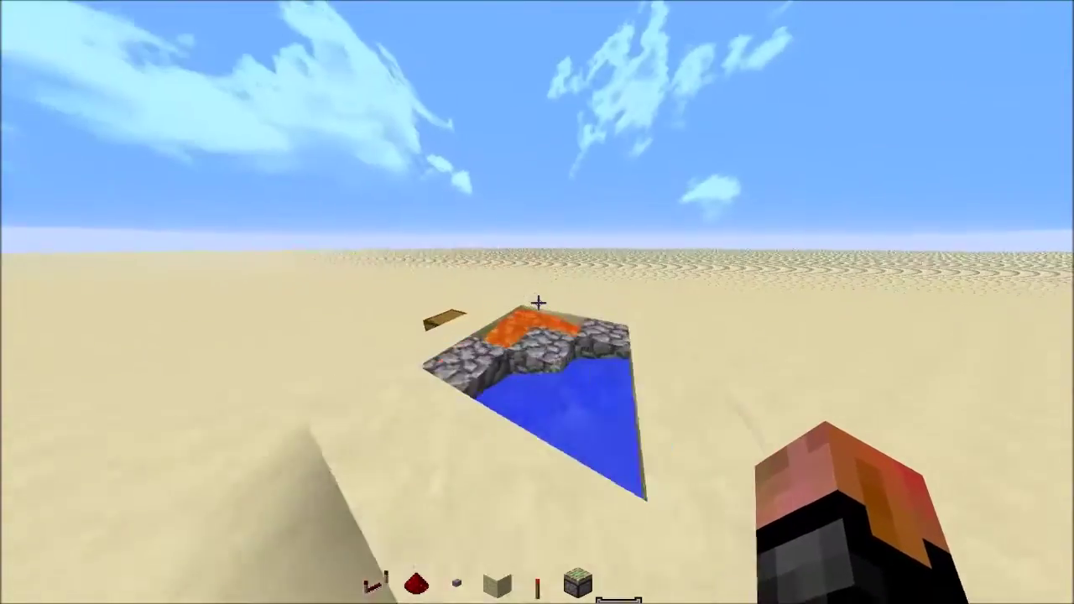
key("w")
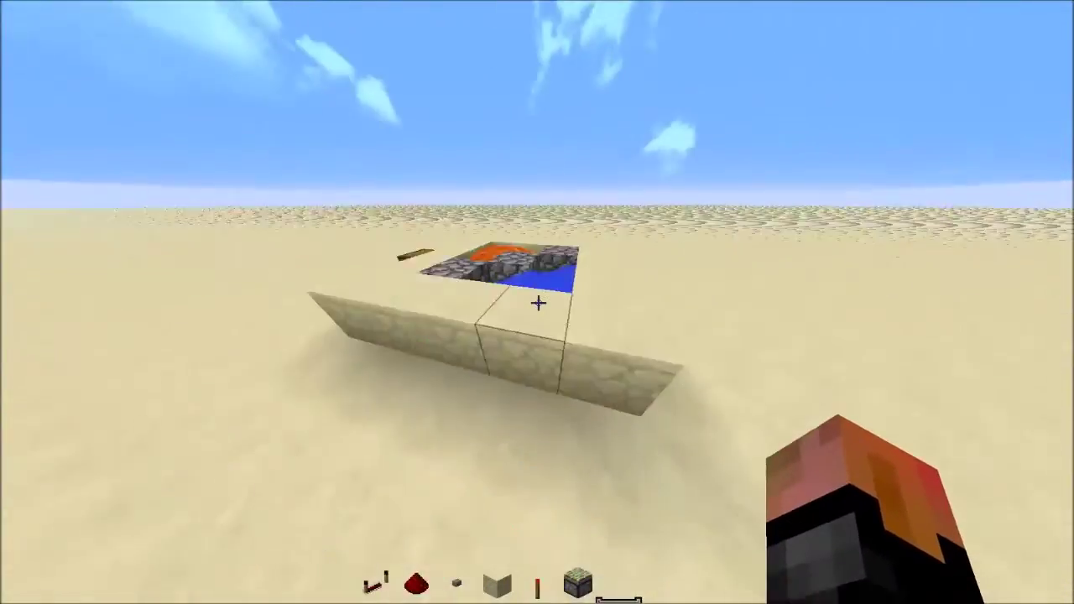
key("space")
key("w")
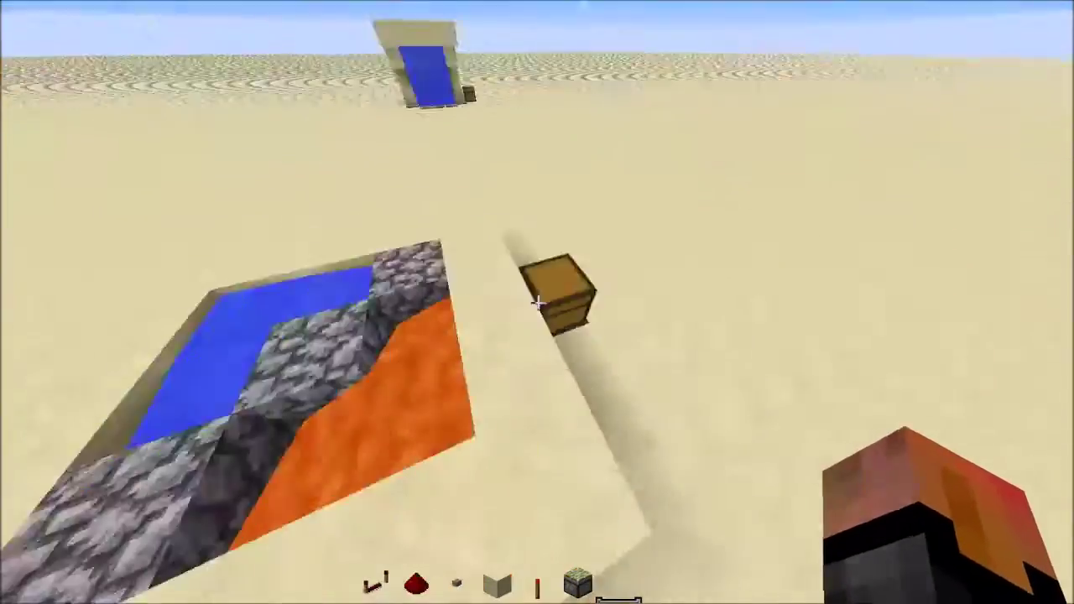
key("s")
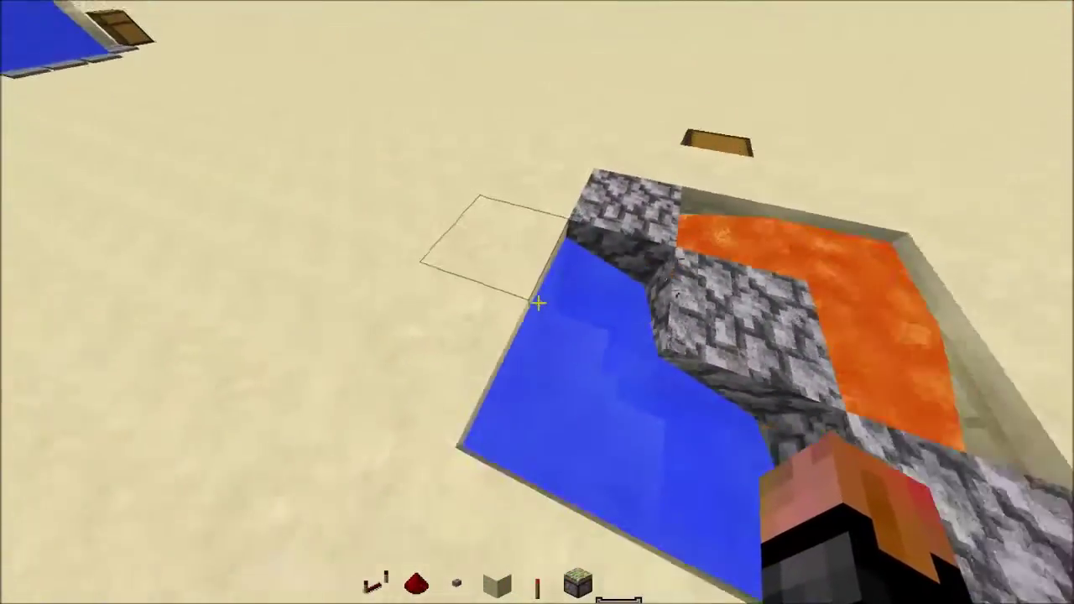
key("w")
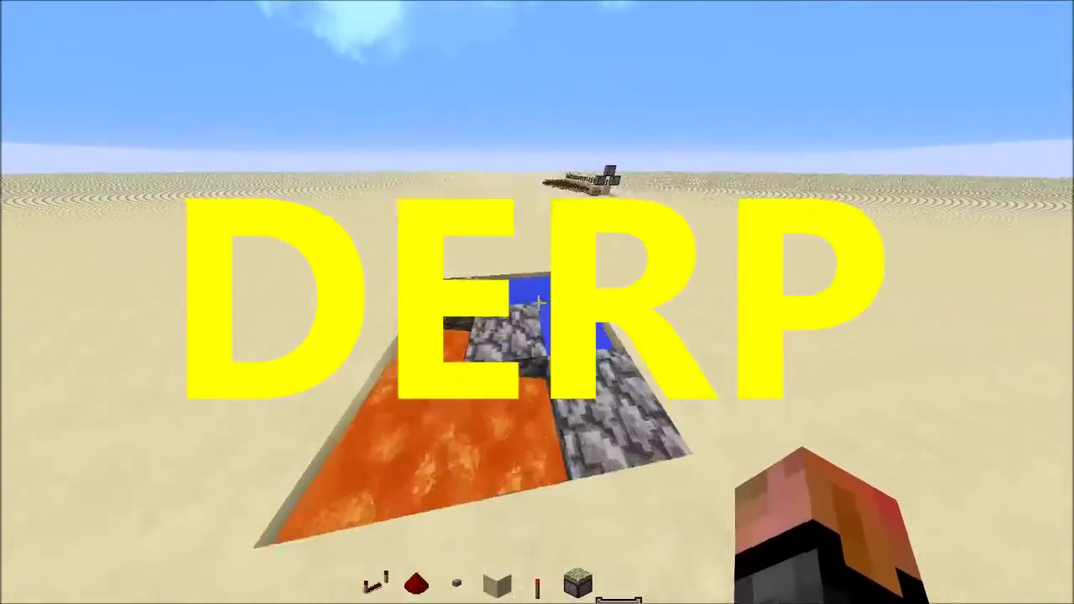
key("w")
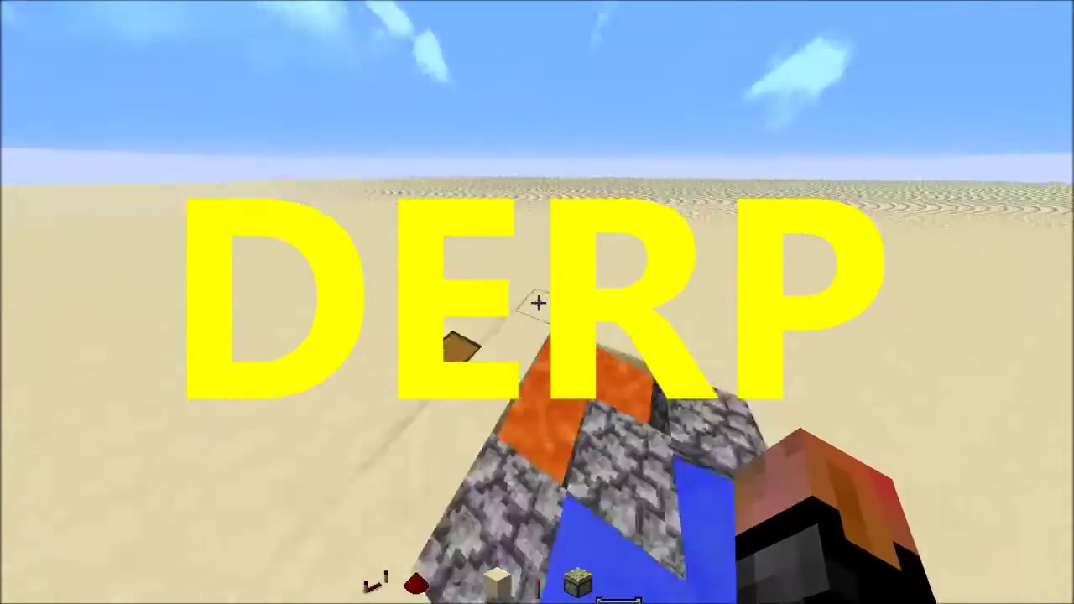
key("w")
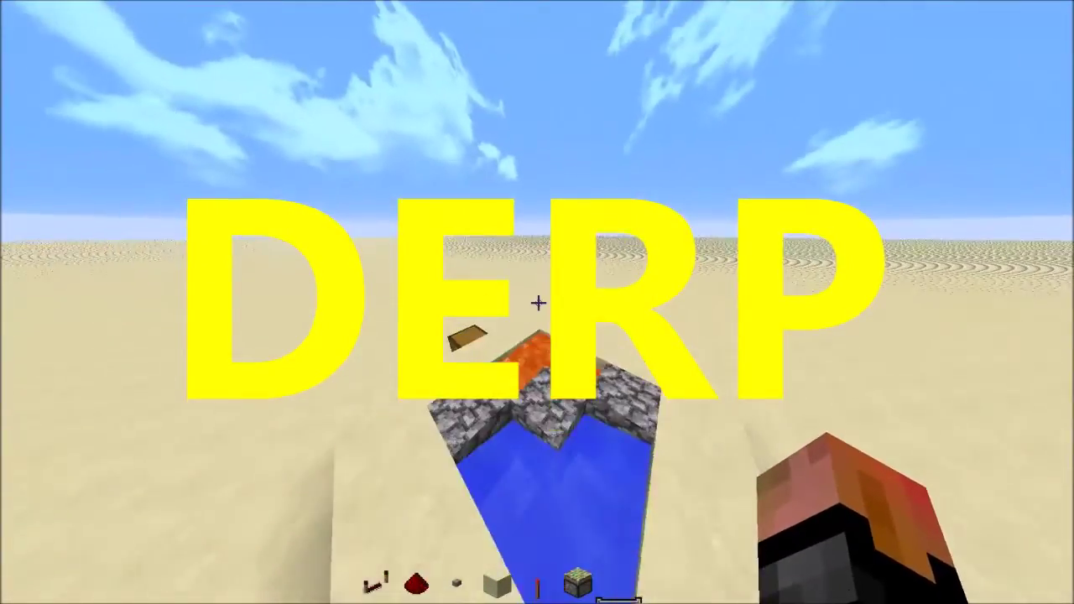
key("w")
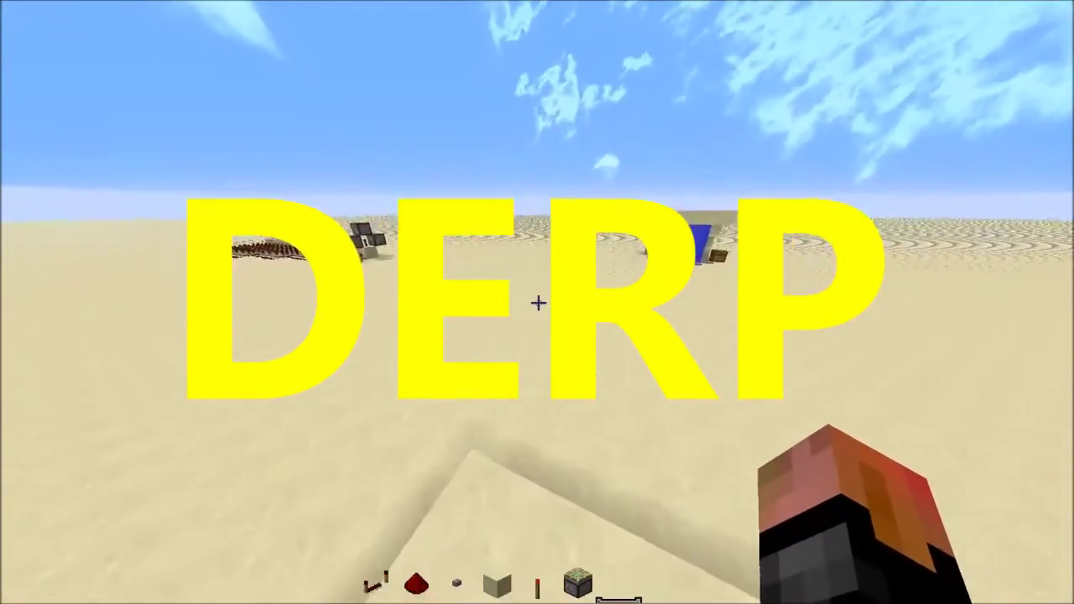
Review the Quality Settings within the Video Settings, then return to the world and view the redstone contraption.
key("Escape")
left_click(446, 335)
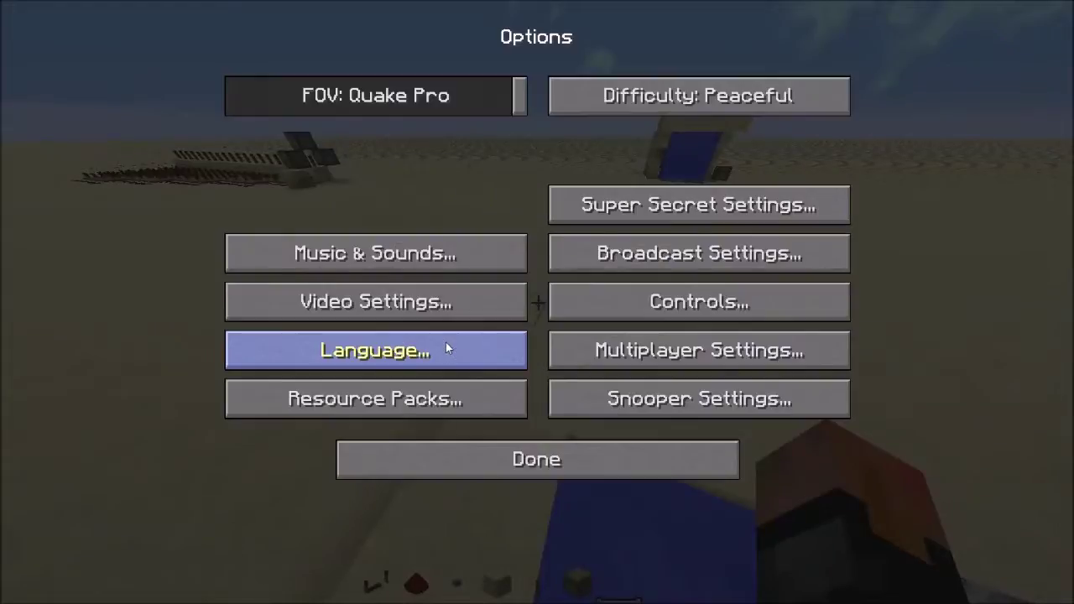
left_click(420, 300)
left_click(690, 356)
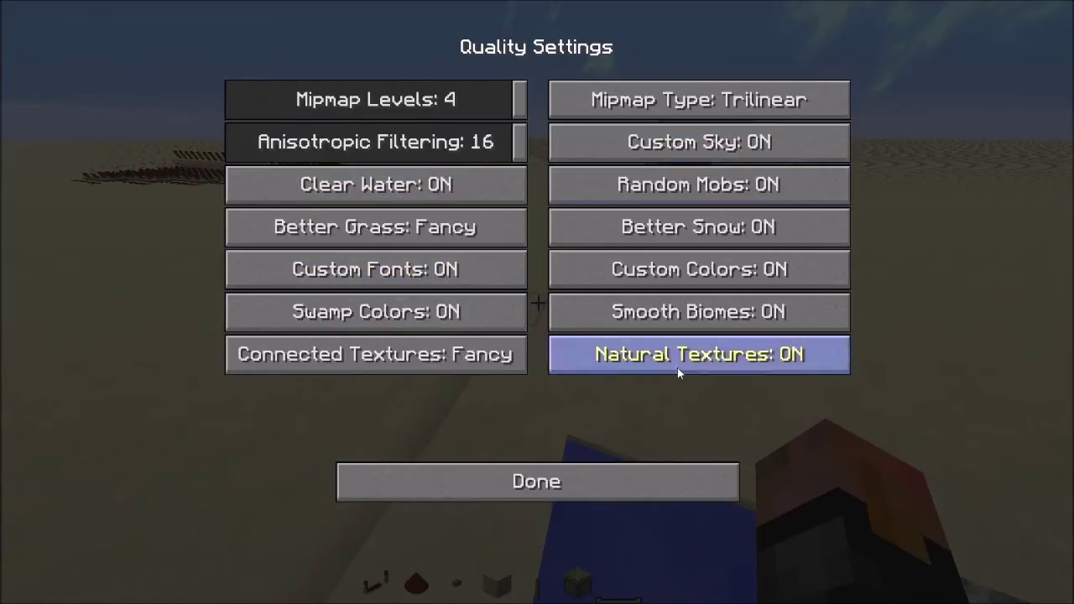
left_click(601, 478)
left_click(577, 484)
left_click(553, 457)
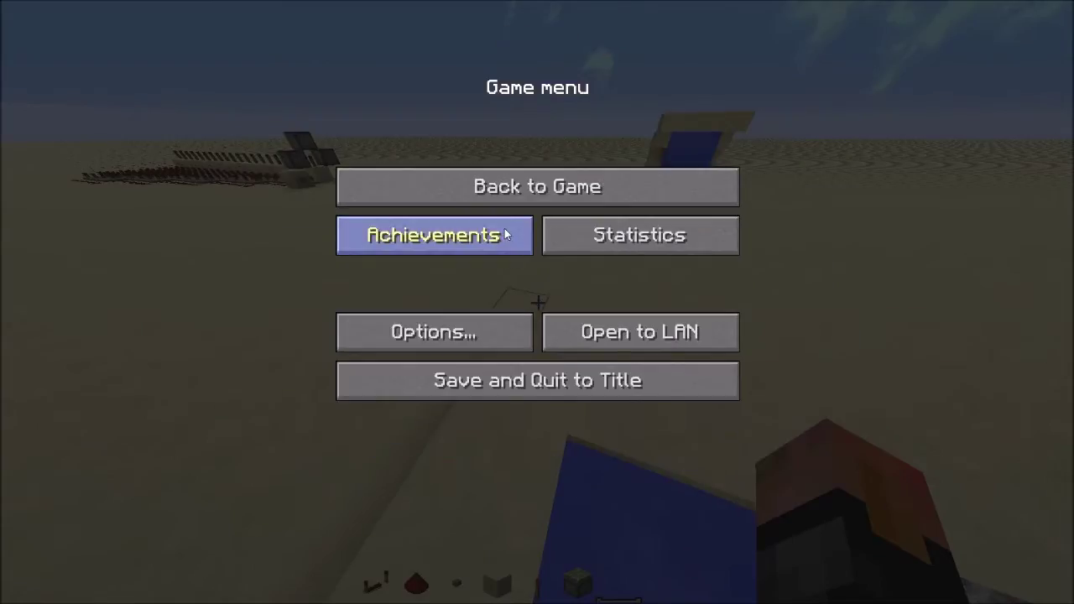
left_click(503, 186)
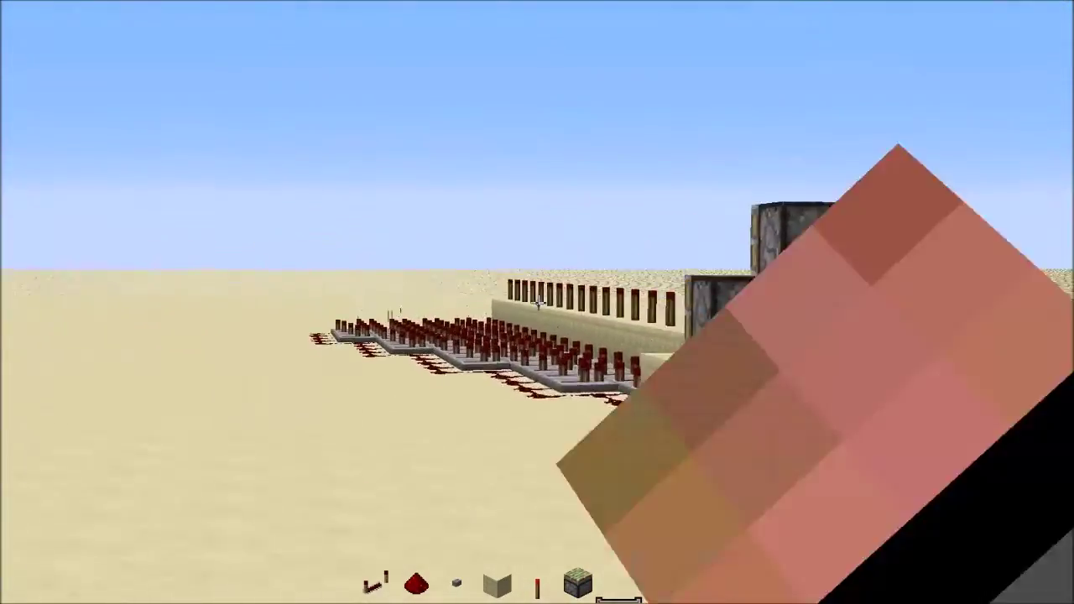
right_click(538, 302)
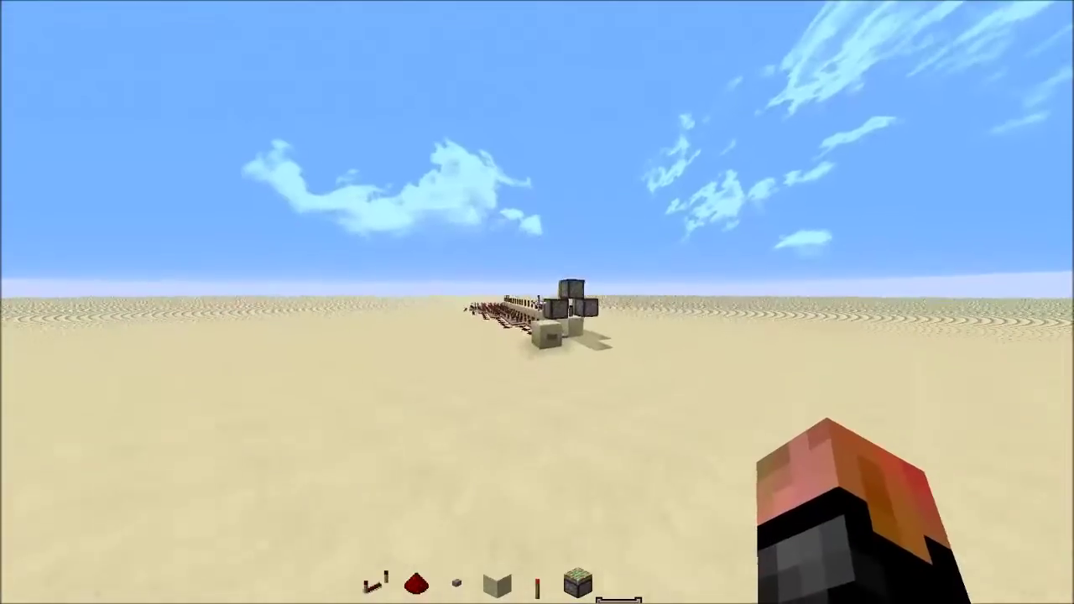
Fly past the redstone contraption and over the desert, zooming the view and looking at the sky and distant structures.
key("w")
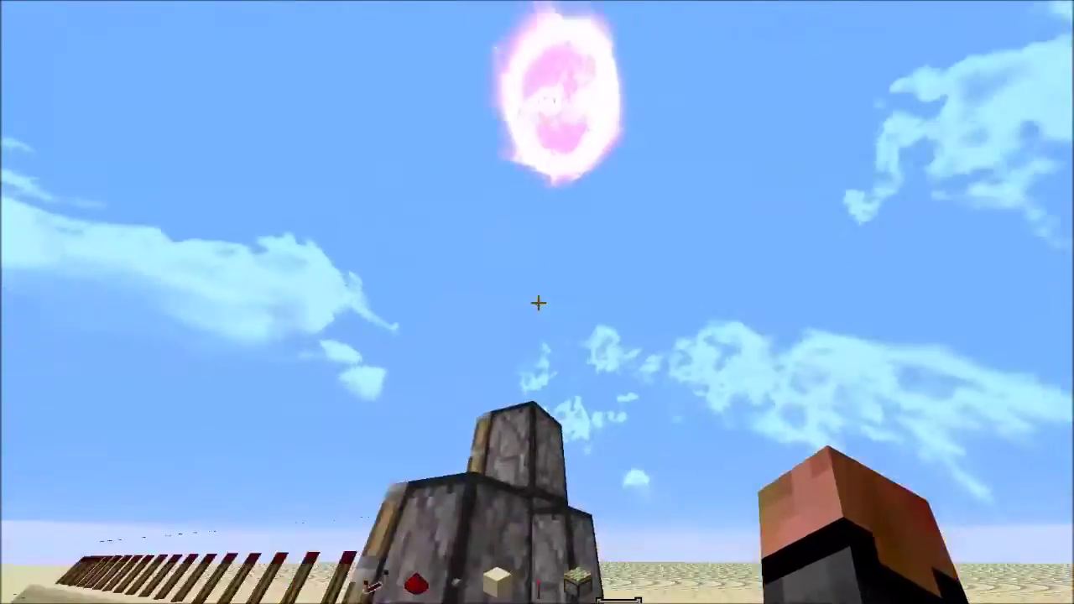
key("space")
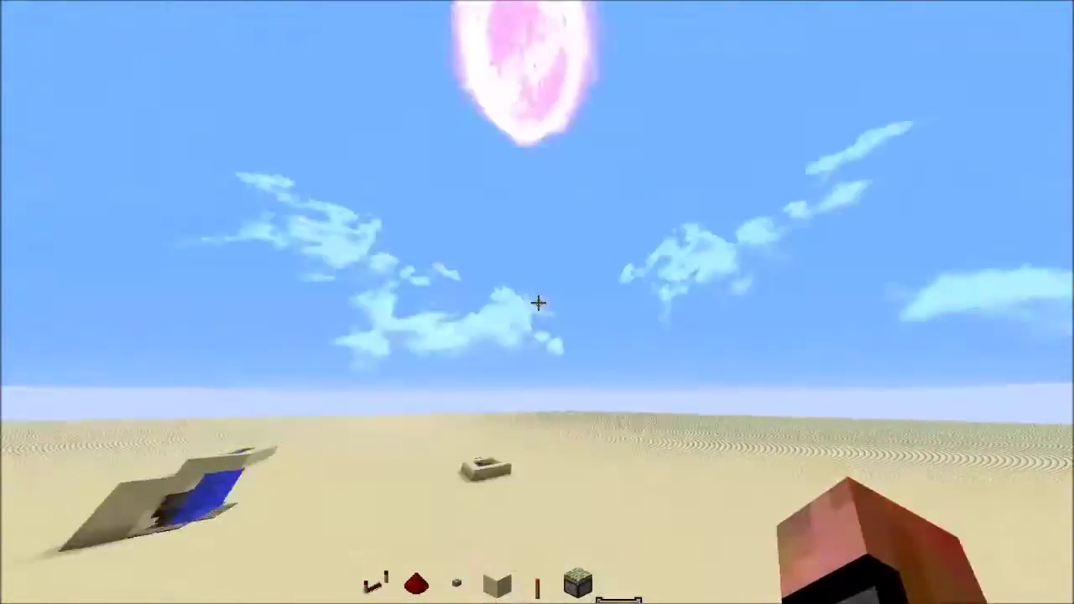
key("c")
key("w")
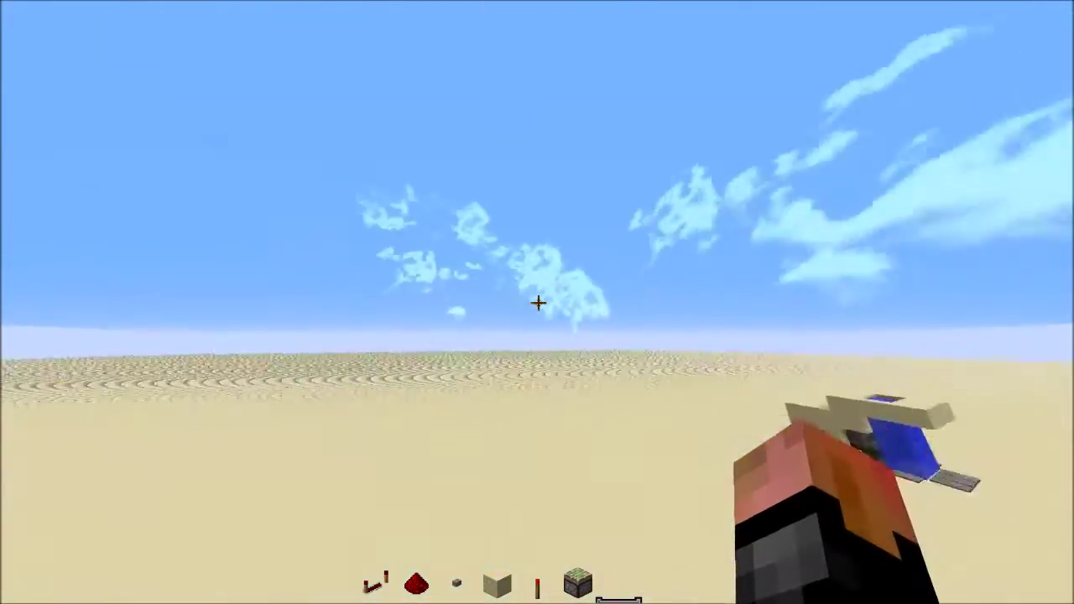
key("w")
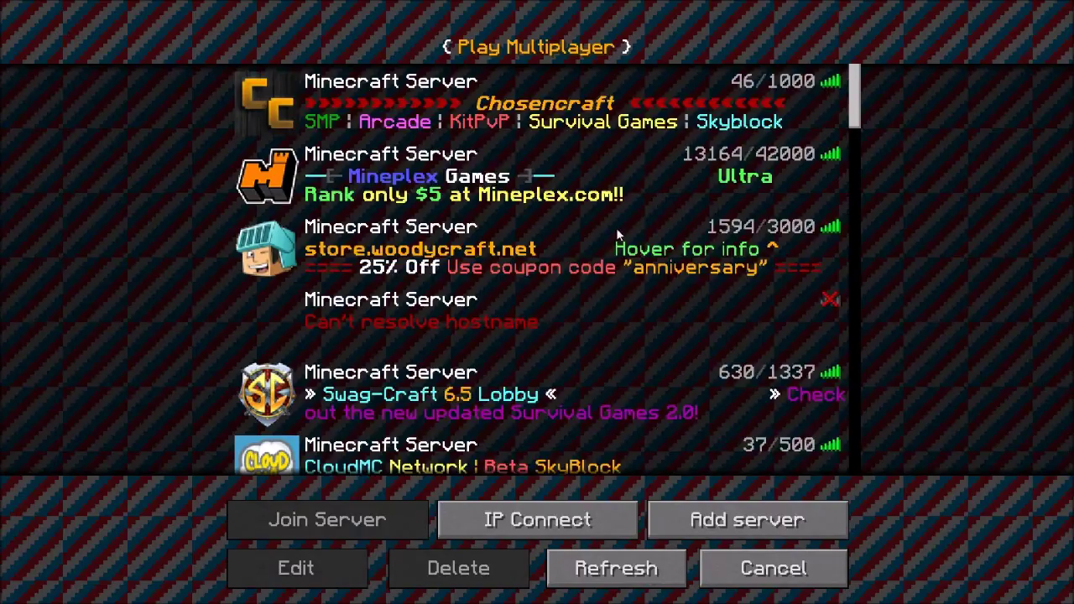
Join the Chosencraft multiplayer server, put on the armor, rearrange the hotbar and hold the Stone Sword.
double_click(701, 104)
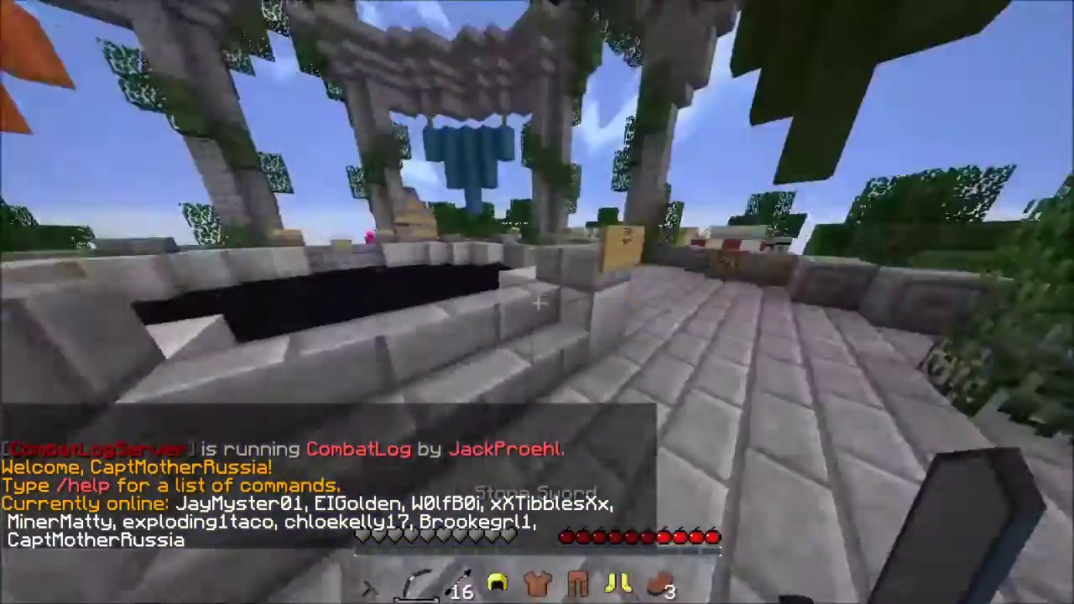
key("e")
key("e")
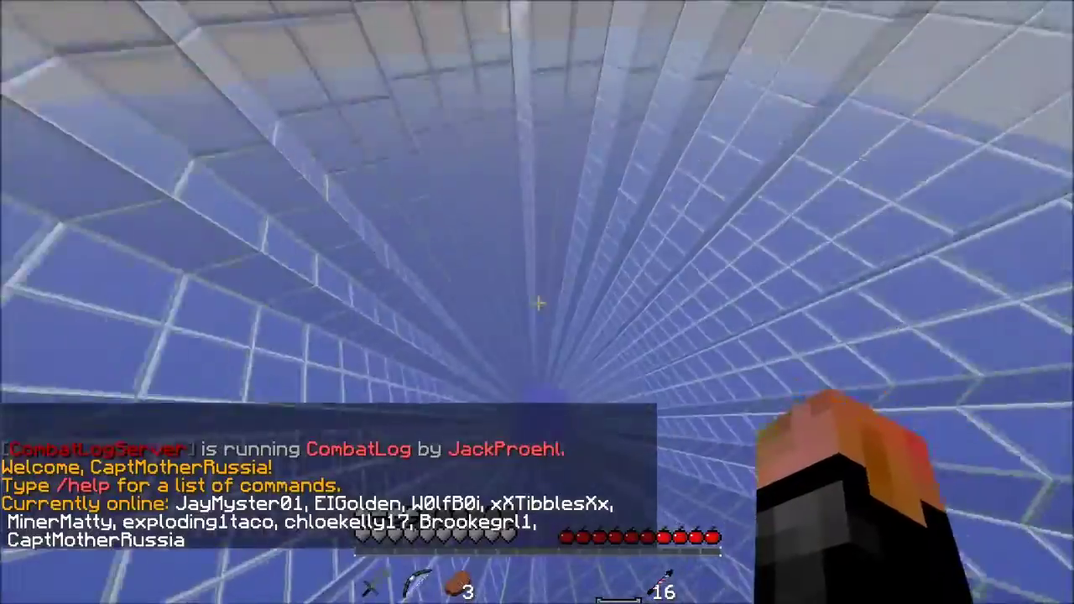
key("1")
key("1")
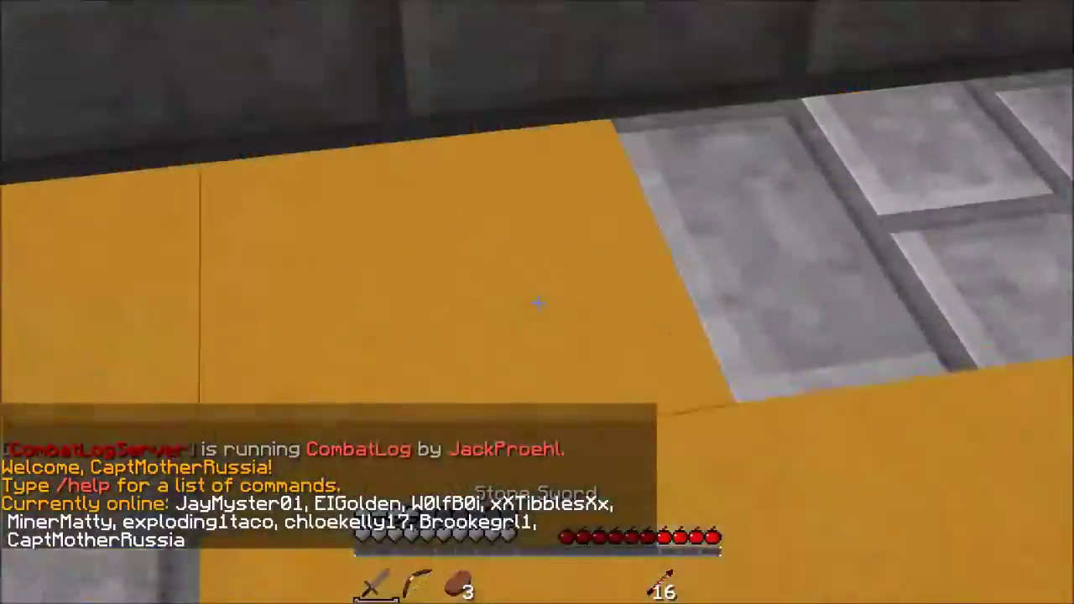
Run around the fenced spawn platform and post chat messages asking everyone to say hi to another player, followed by "Lol".
key("w")
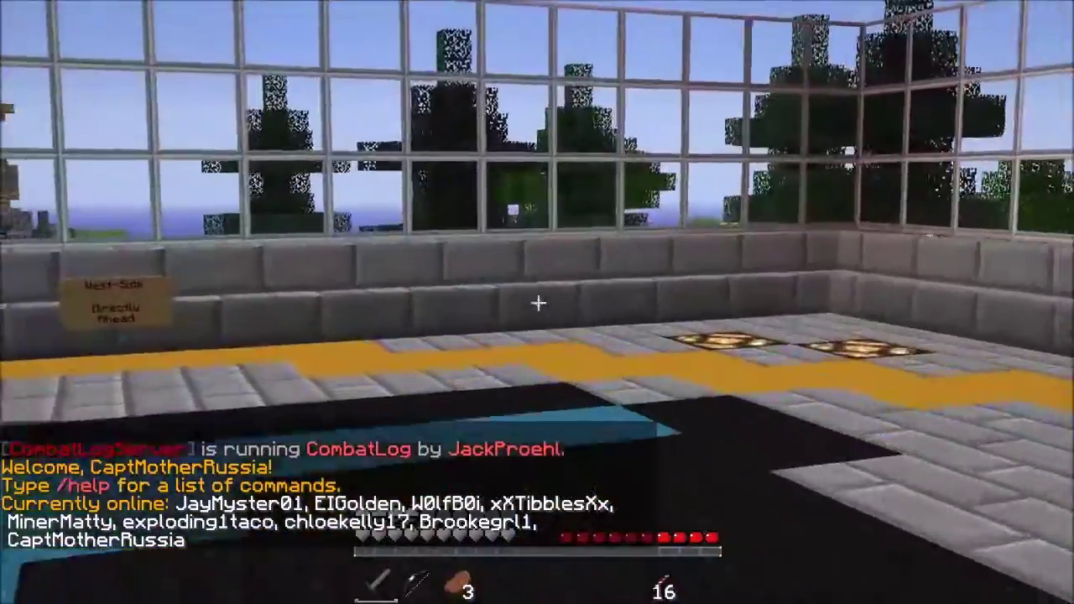
key("w")
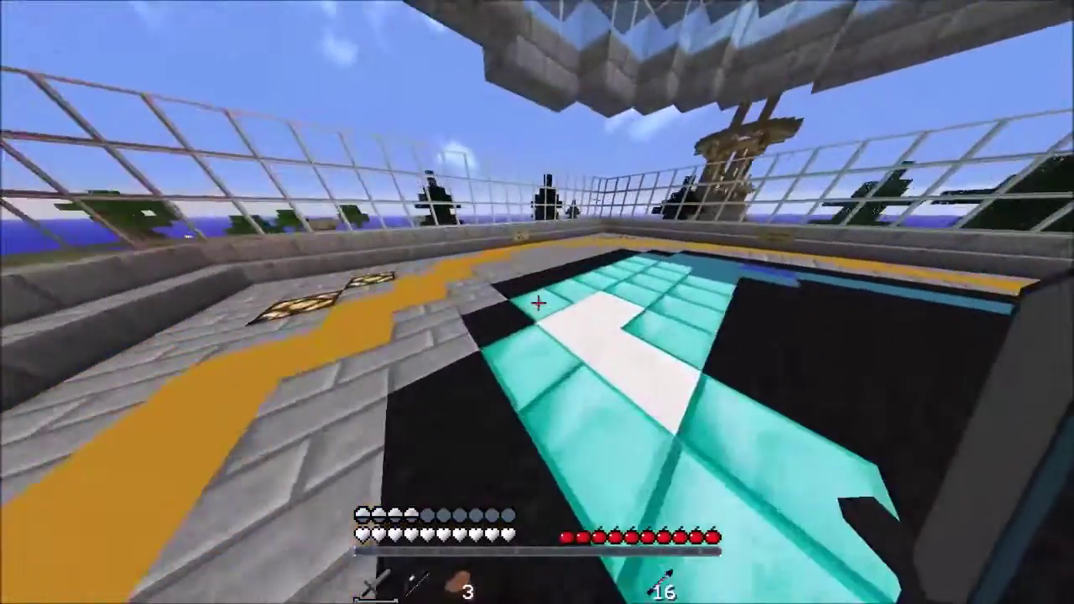
type("therRussia: S")
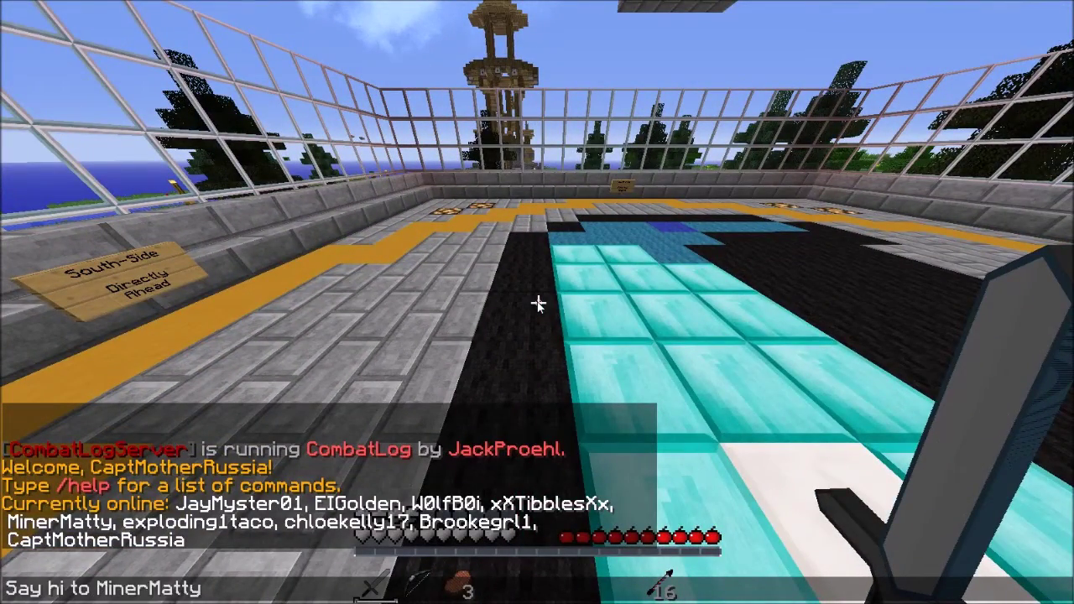
type("ay hi to MinerMatty!")
key("Return")
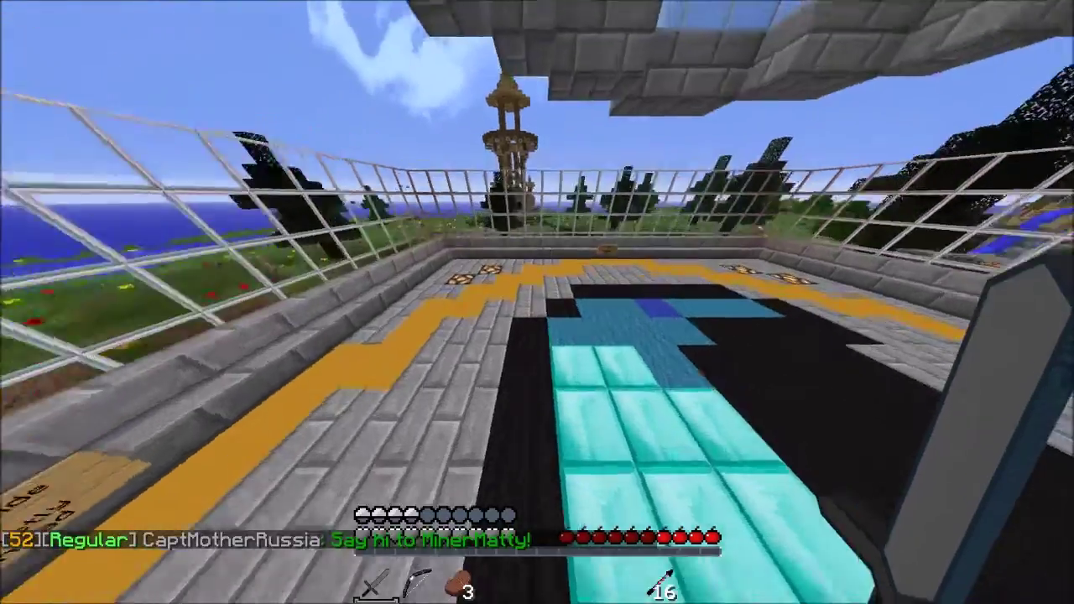
type("tlo")
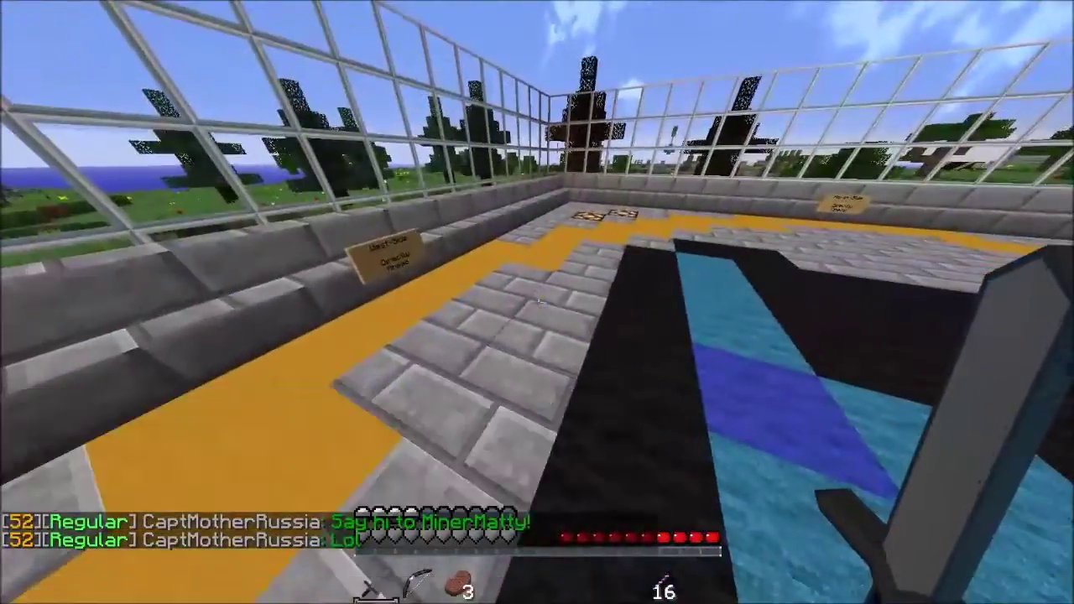
Run laps around the platform's diamond and black floor pattern, viewing the sunset and surroundings from several sides.
type("wt")
key("Escape")
key("w")
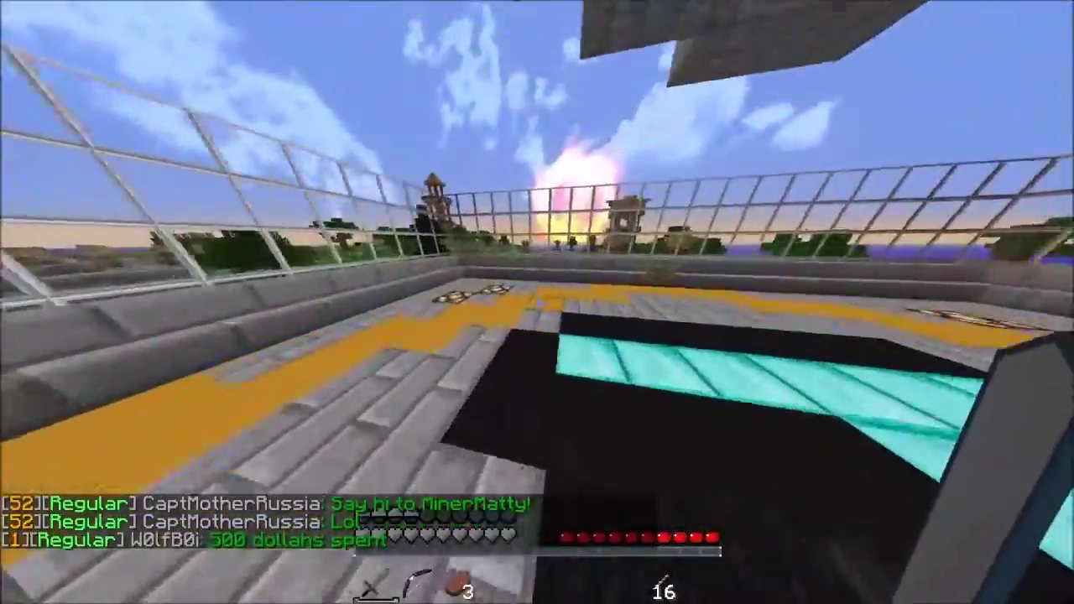
key("w")
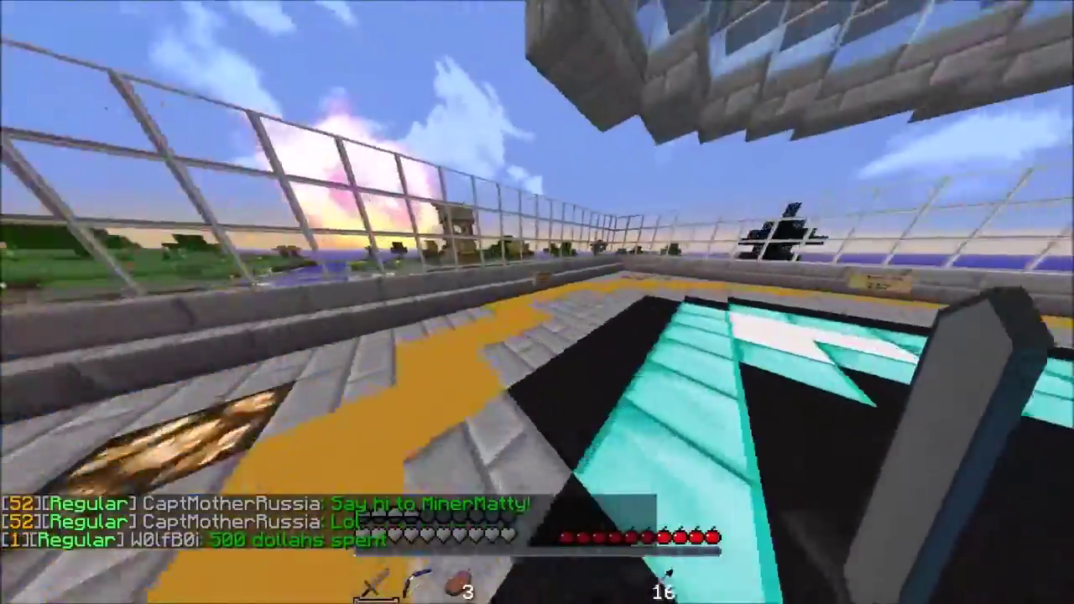
key("w")
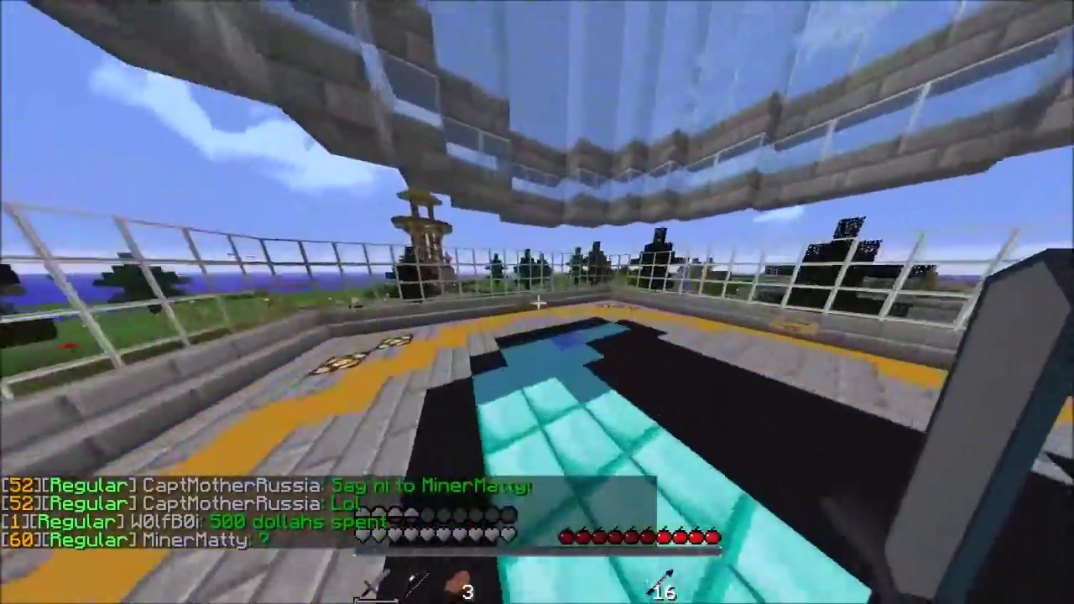
Discard the unfinished chat reply "Bruh, I did t" and send "Lol" instead.
key("t")
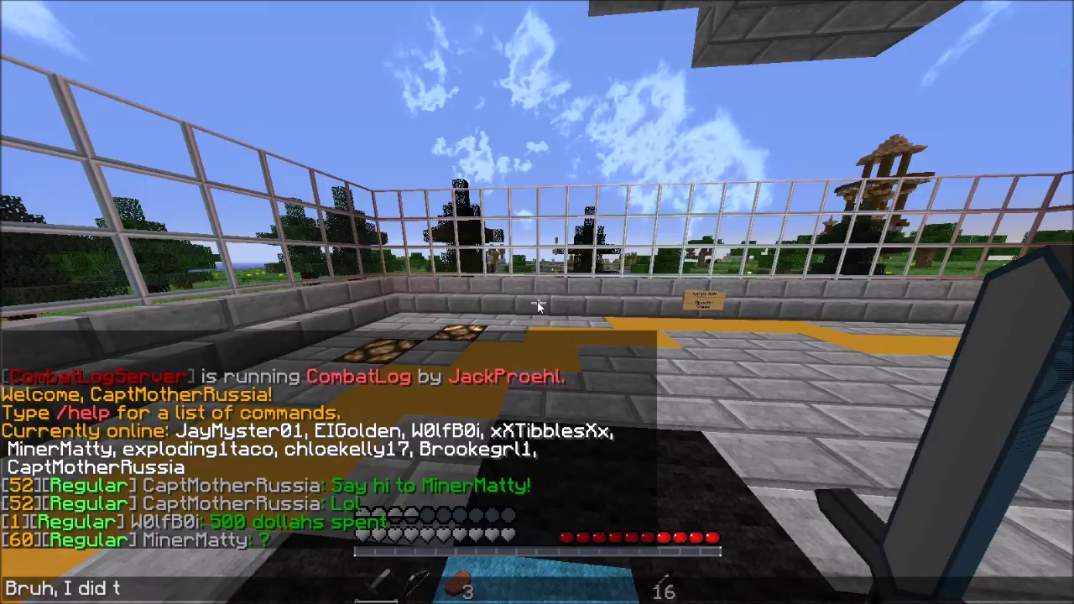
key("Escape")
key("t")
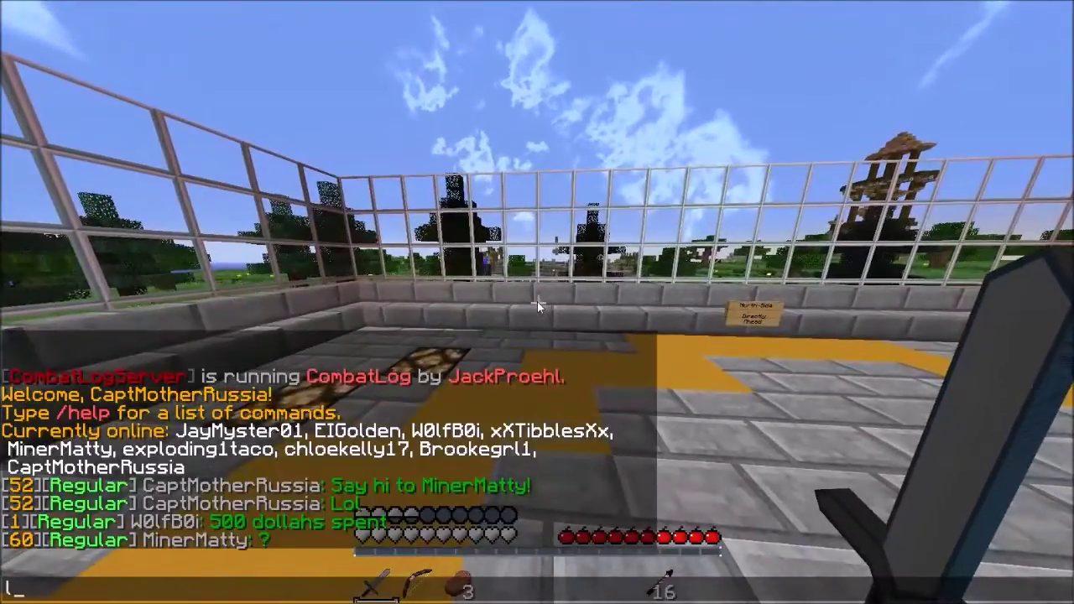
key("Return")
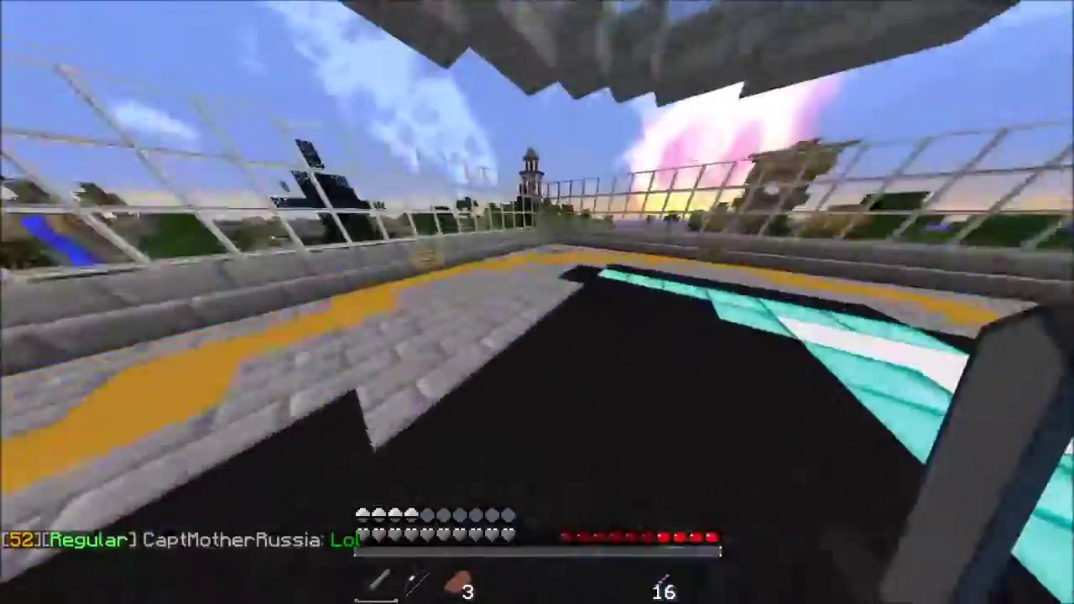
Run across the platform once more, pause at the game menu and switch the game from fullscreen to a window.
key("w")
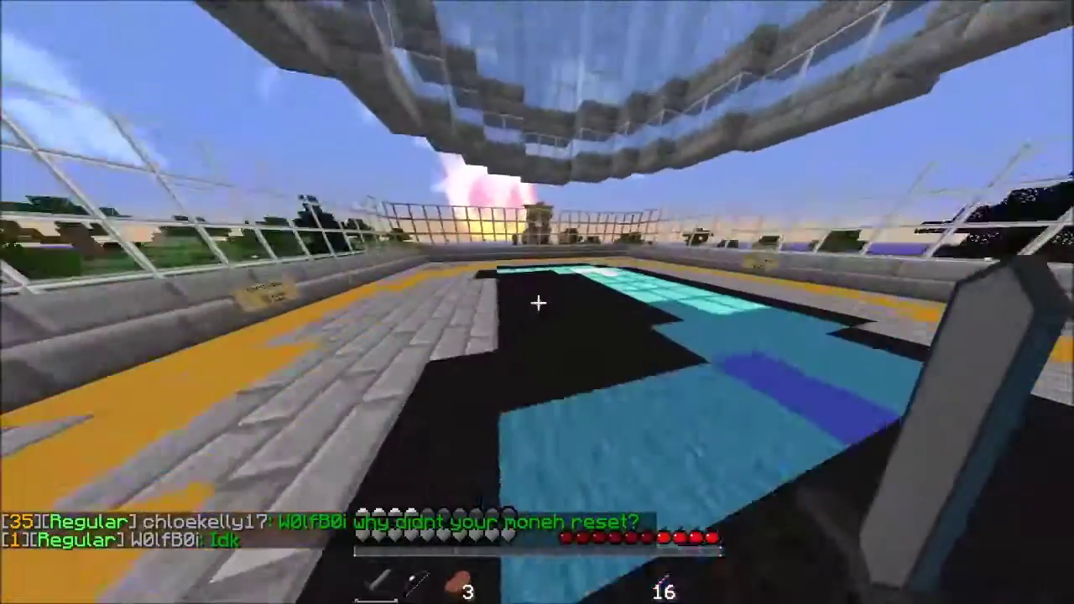
key("Escape")
key("F11")
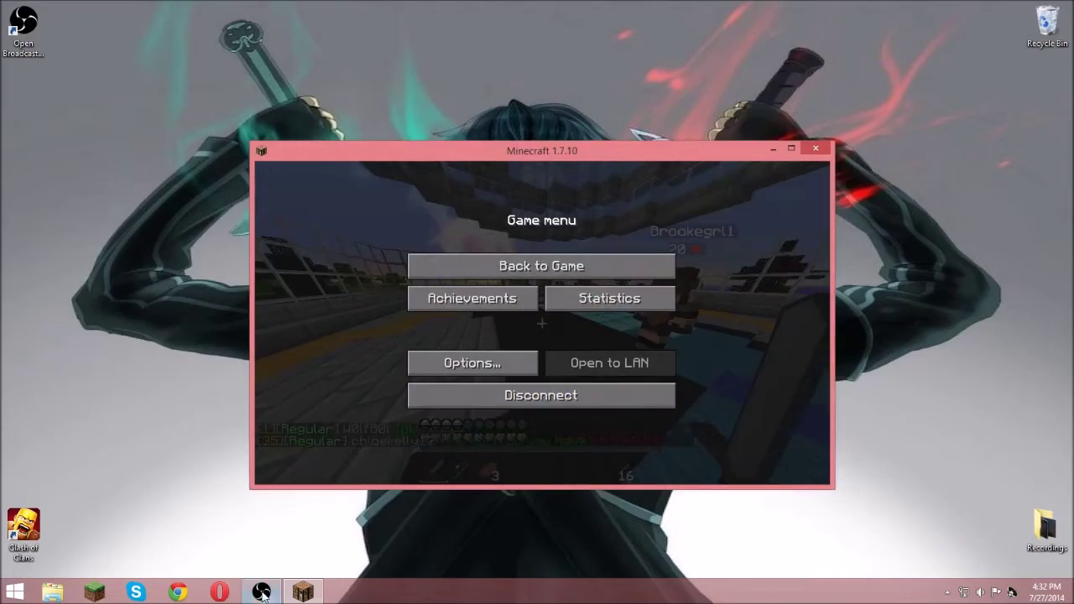